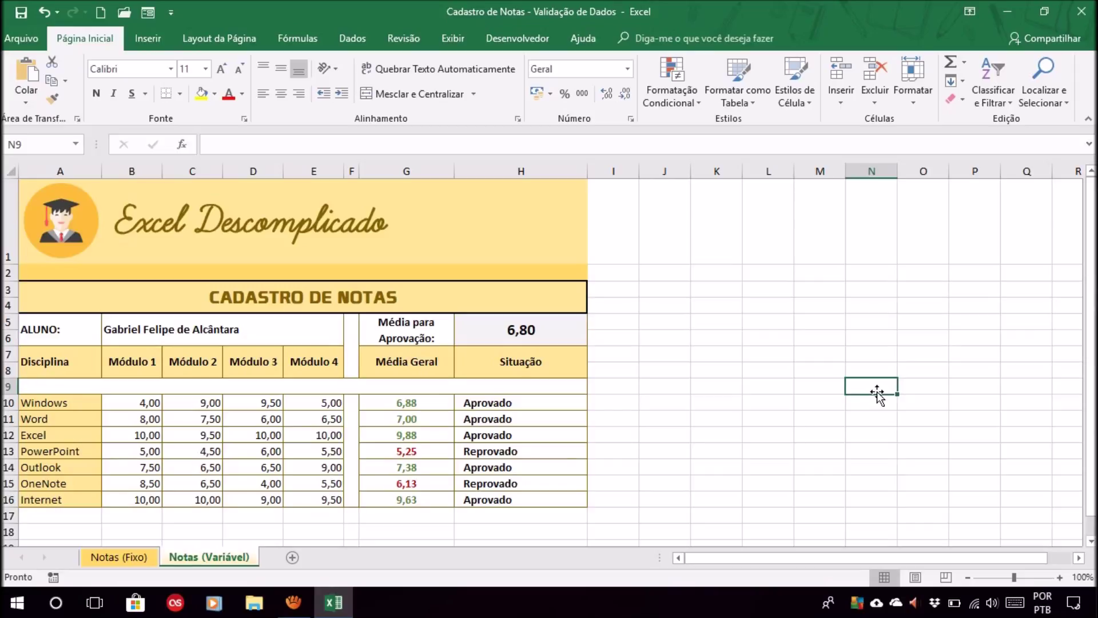
pyautogui.click(763, 402)
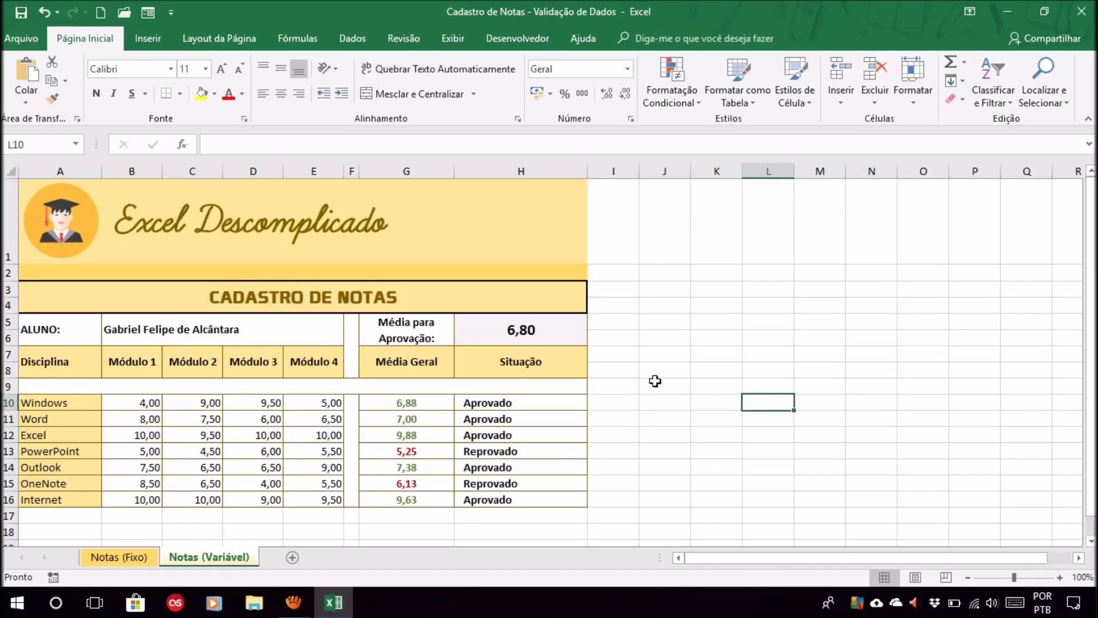
pyautogui.click(571, 338)
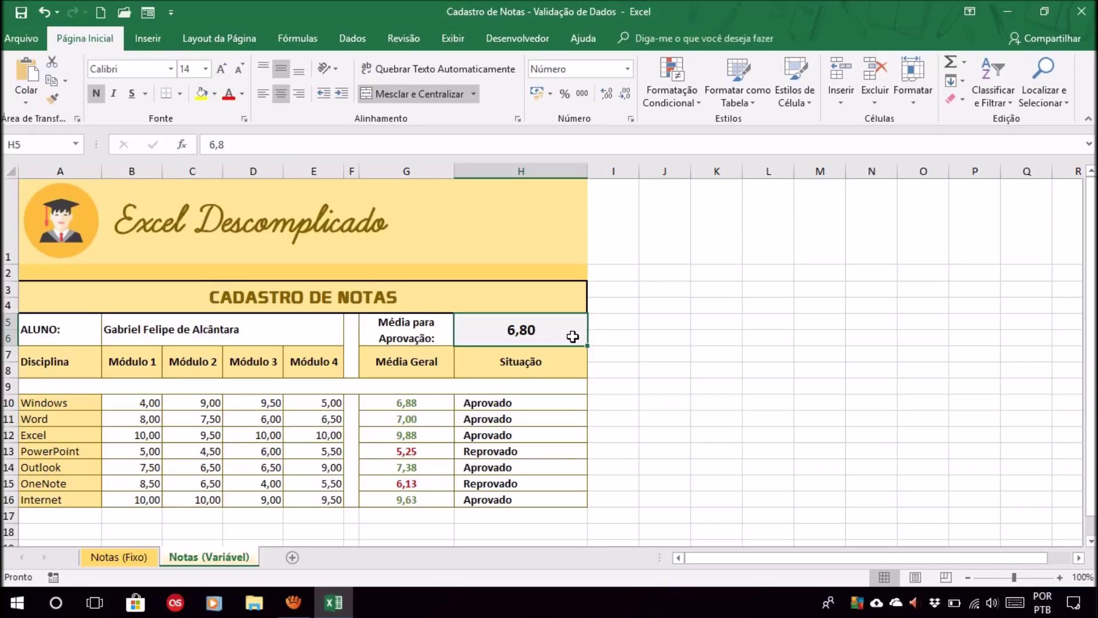
pyautogui.click(721, 369)
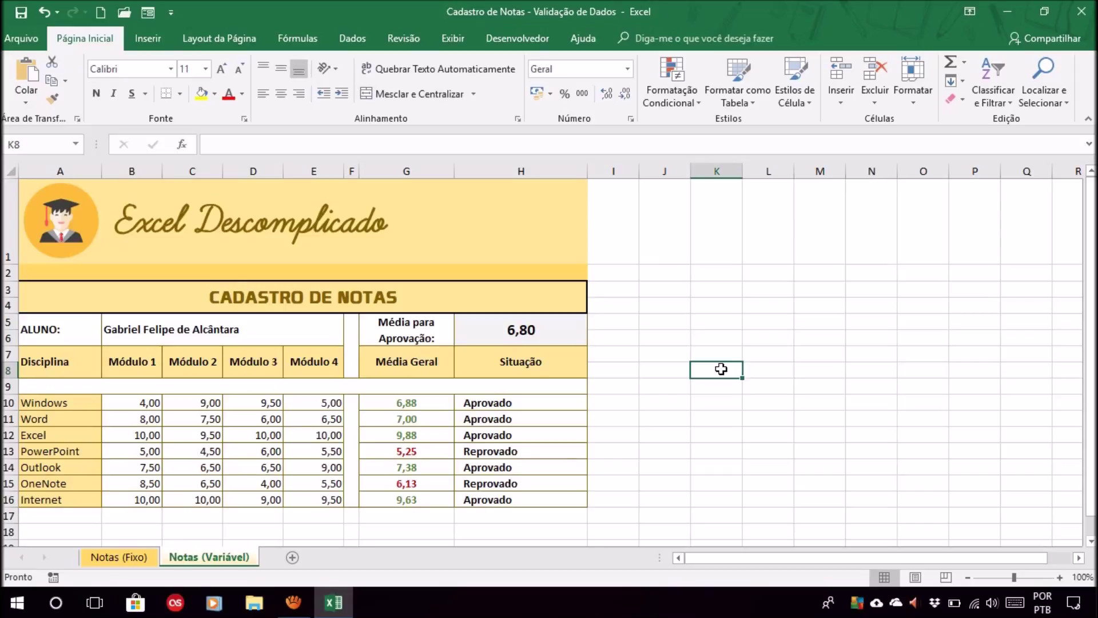
# Review the data validation criteria of the approval average cell H5 and close them without changes
pyautogui.click(525, 325)
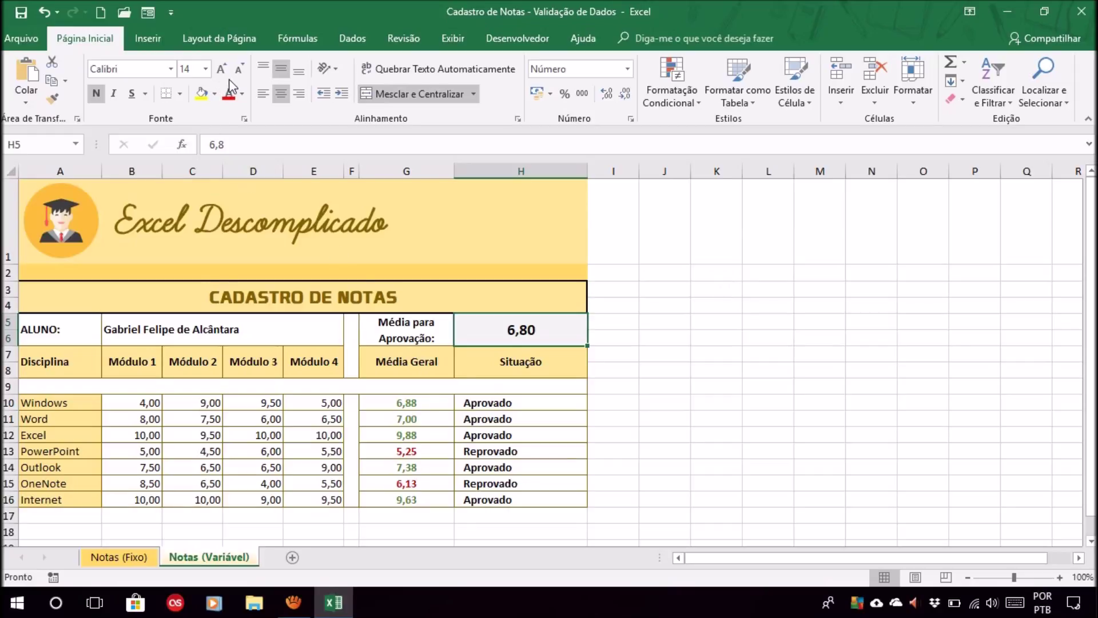
pyautogui.click(360, 44)
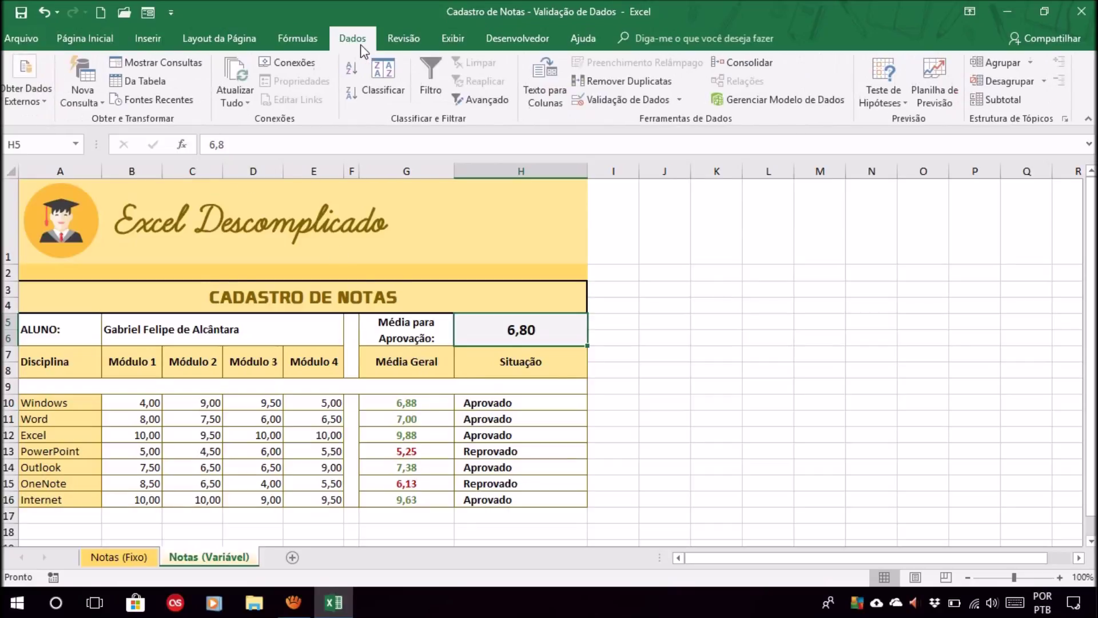
pyautogui.click(714, 385)
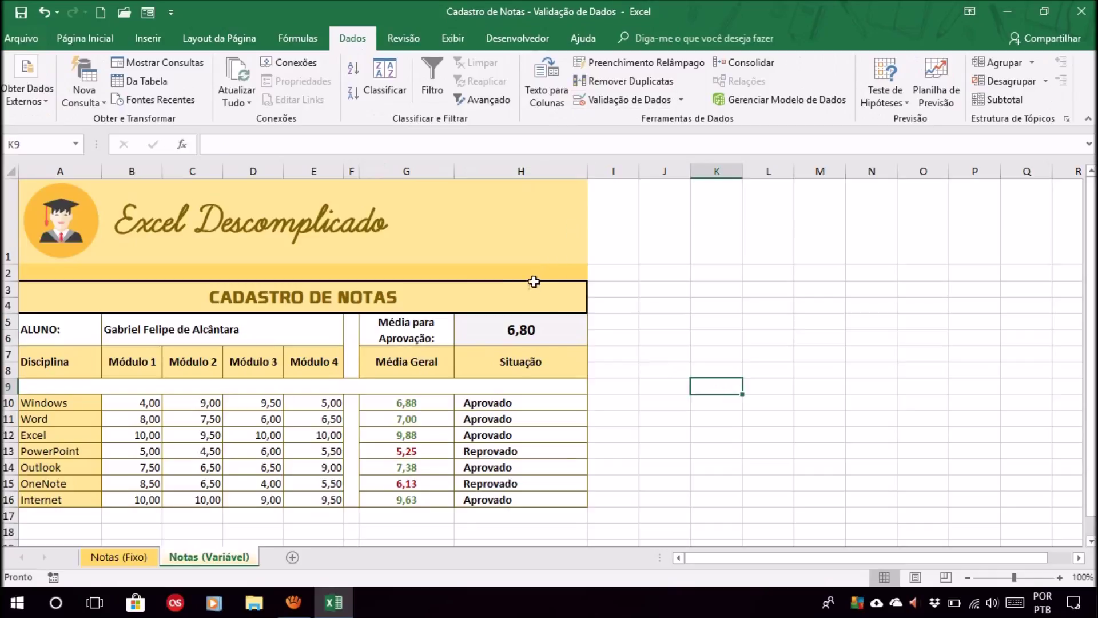
pyautogui.click(565, 338)
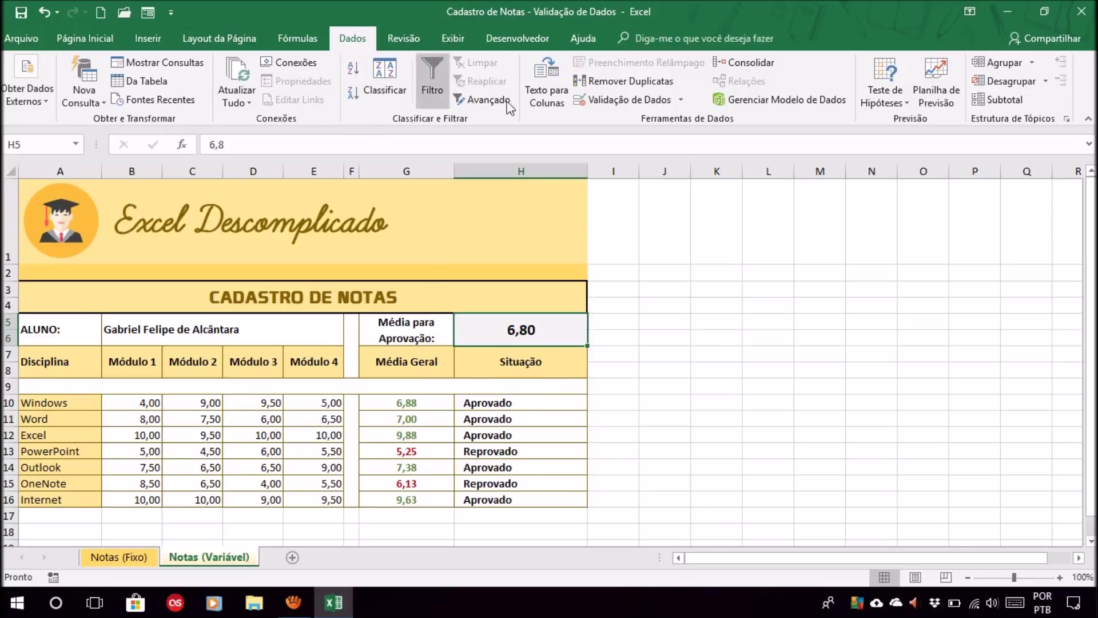
pyautogui.click(629, 99)
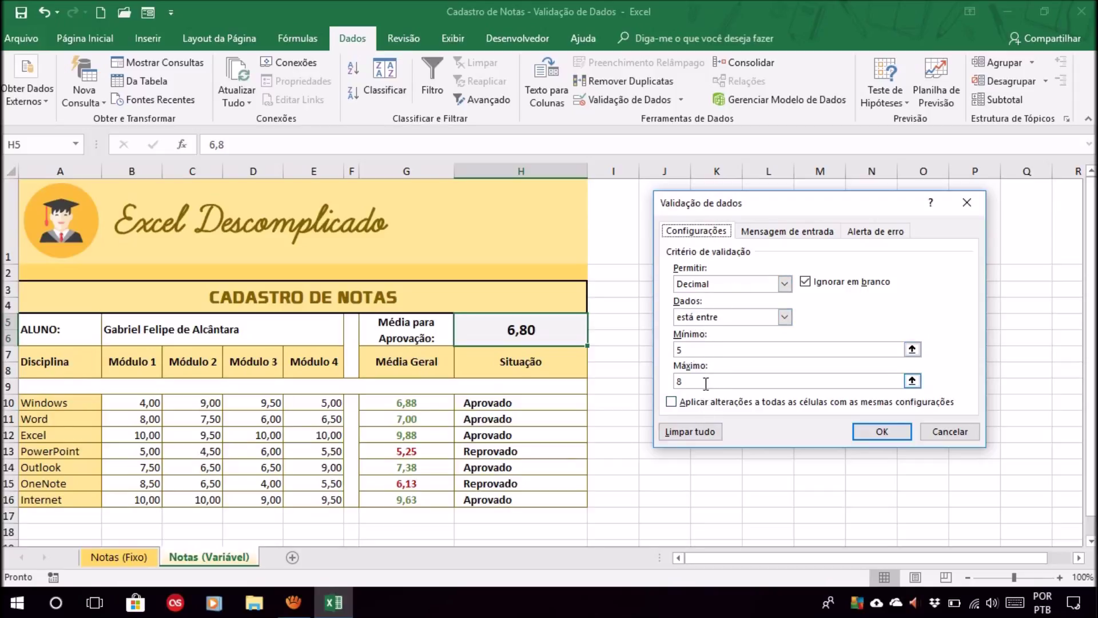
pyautogui.click(976, 433)
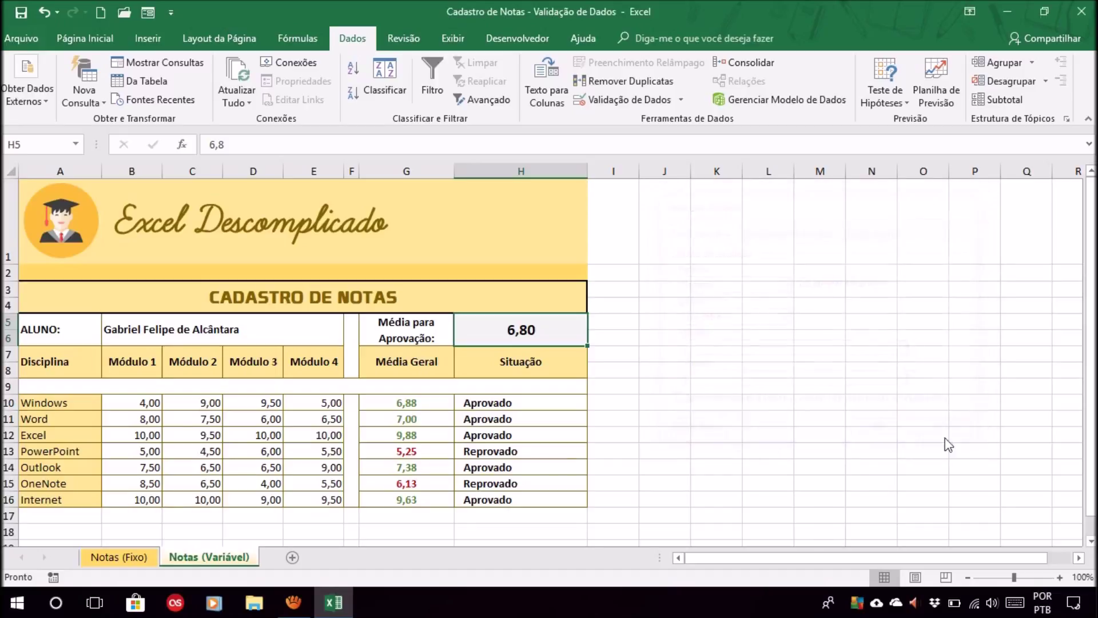
# Review the data validation criteria of the module grades in B10:E16 and close them without changes
pyautogui.click(152, 403)
pyautogui.moveTo(152, 403); pyautogui.dragTo(334, 499)
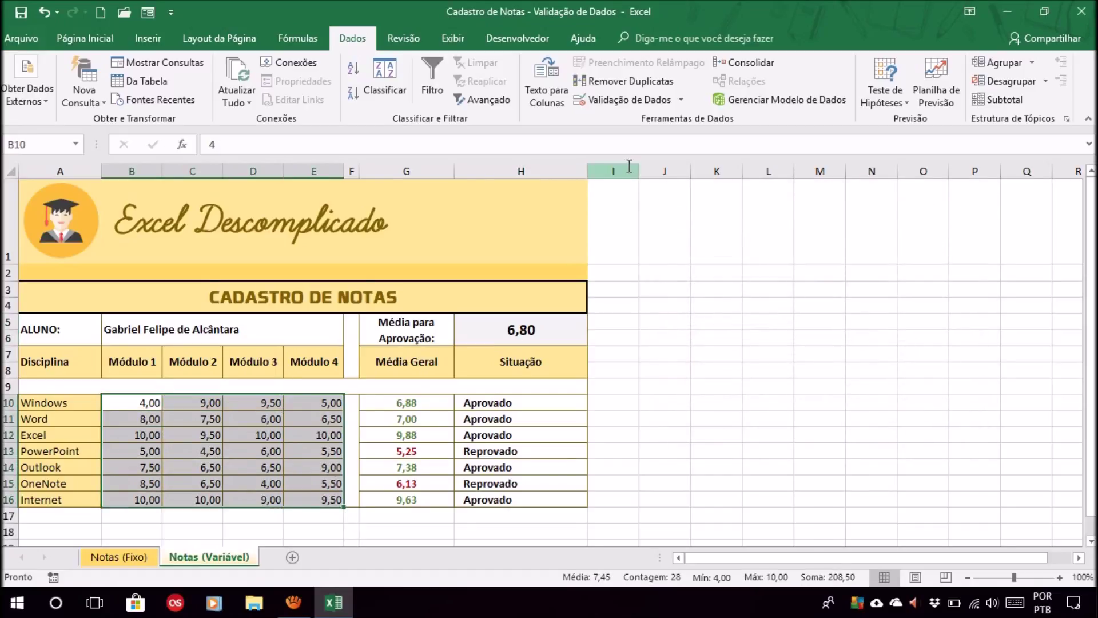
pyautogui.click(625, 101)
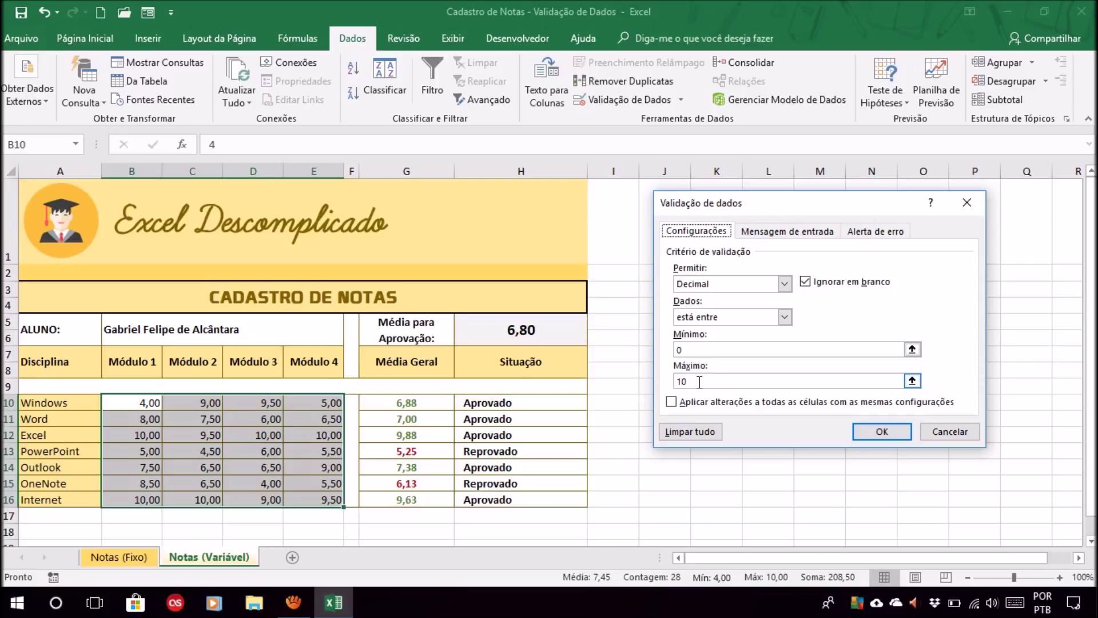
pyautogui.click(964, 431)
pyautogui.click(834, 406)
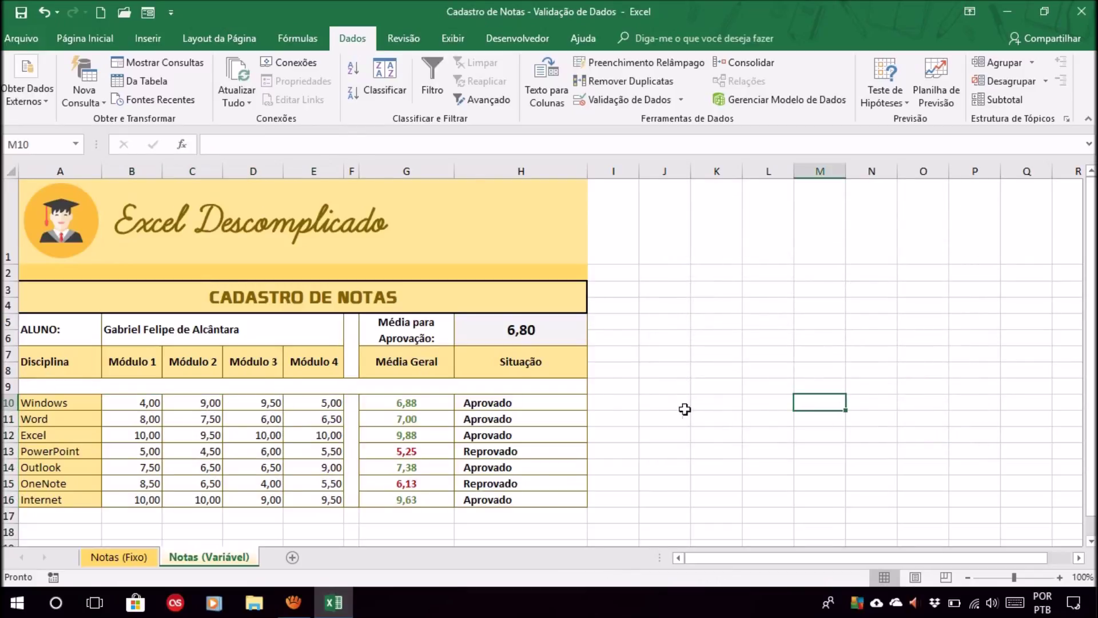
# Try to enter 4 as the approval average in H5 to test its validation, and discard the entry
pyautogui.click(521, 335)
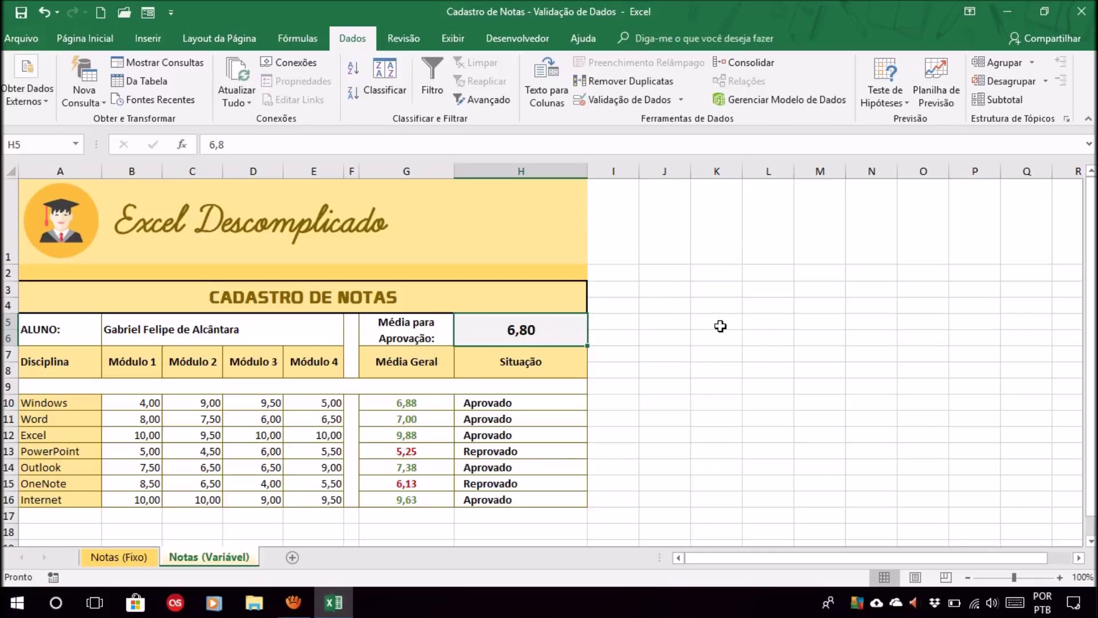
pyautogui.write('4')
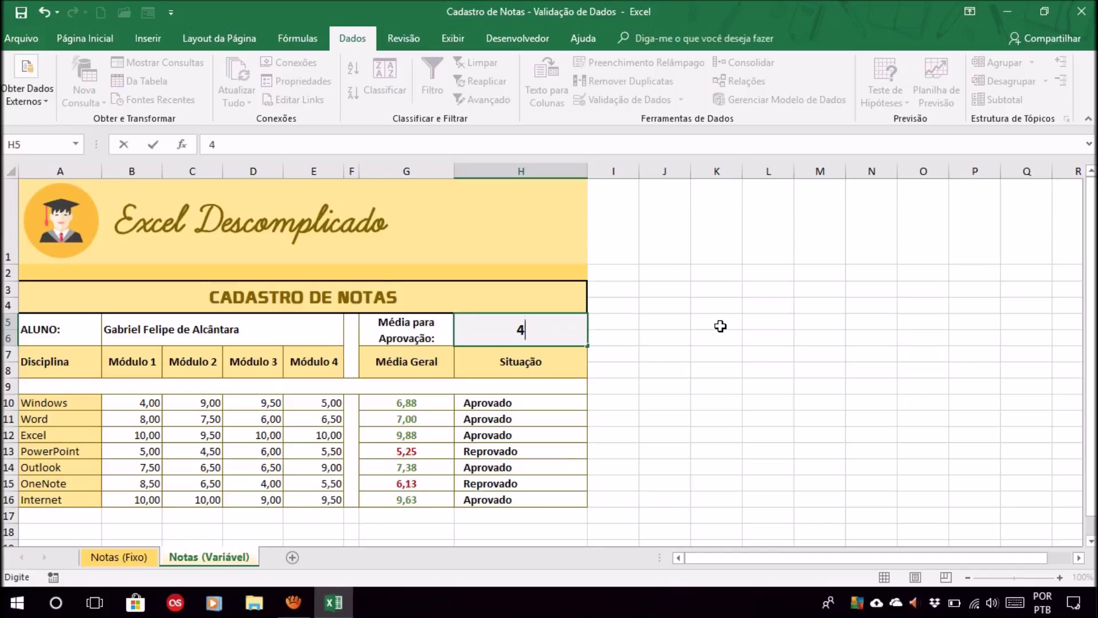
pyautogui.press('Return')
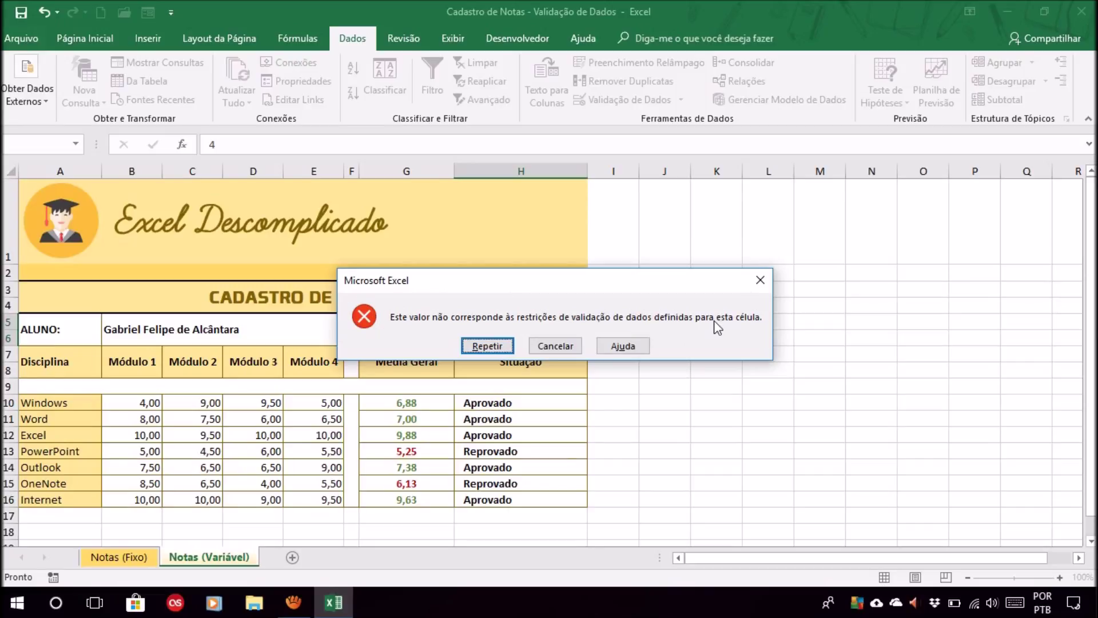
pyautogui.click(555, 346)
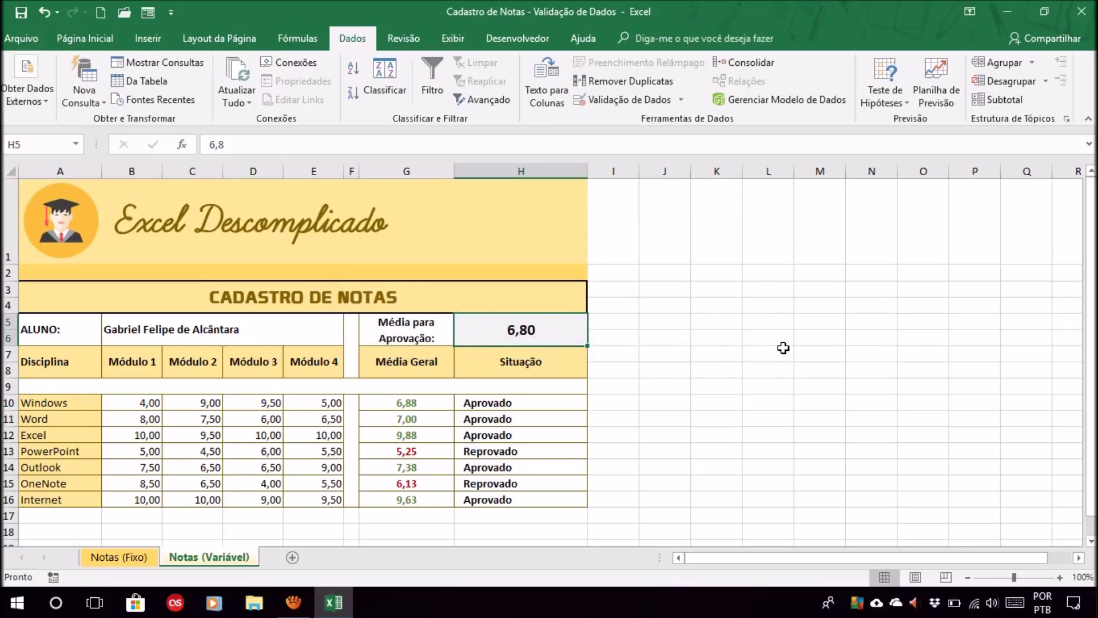
# Check the allowed minimum and maximum in the validation criteria of the approval average cell again
pyautogui.click(602, 104)
pyautogui.moveTo(773, 207); pyautogui.dragTo(724, 263)
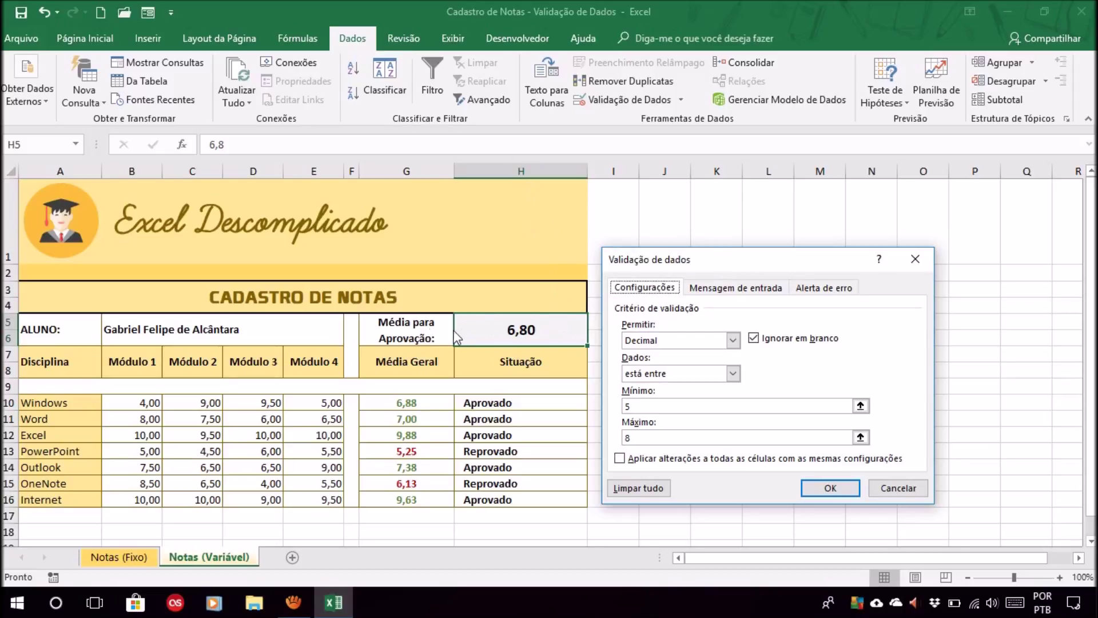
pyautogui.click(898, 488)
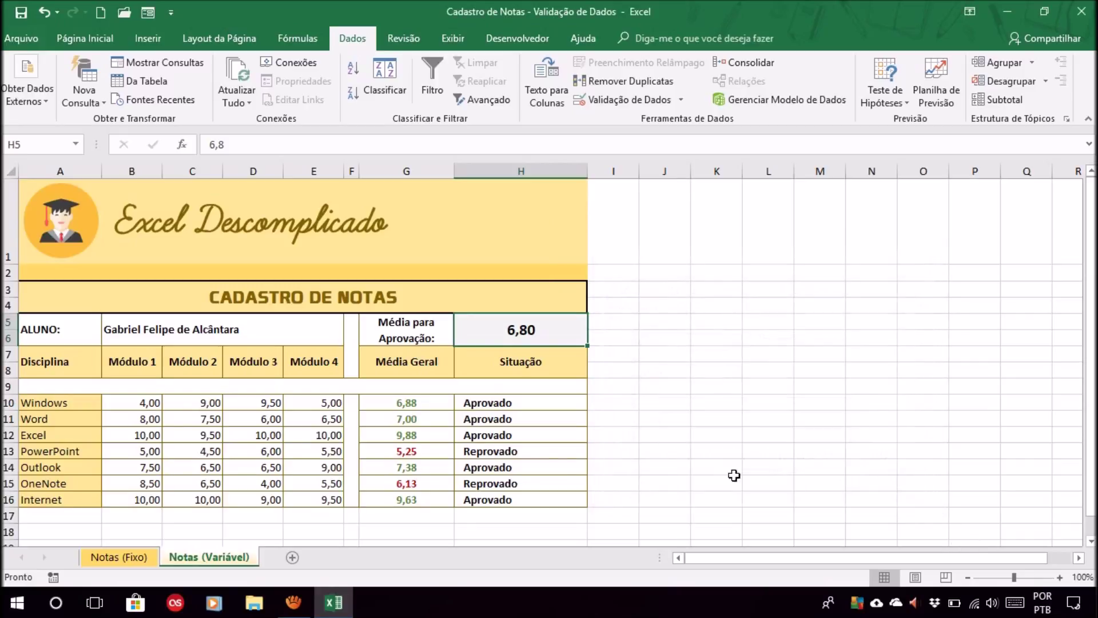
pyautogui.moveTo(133, 411); pyautogui.dragTo(317, 499)
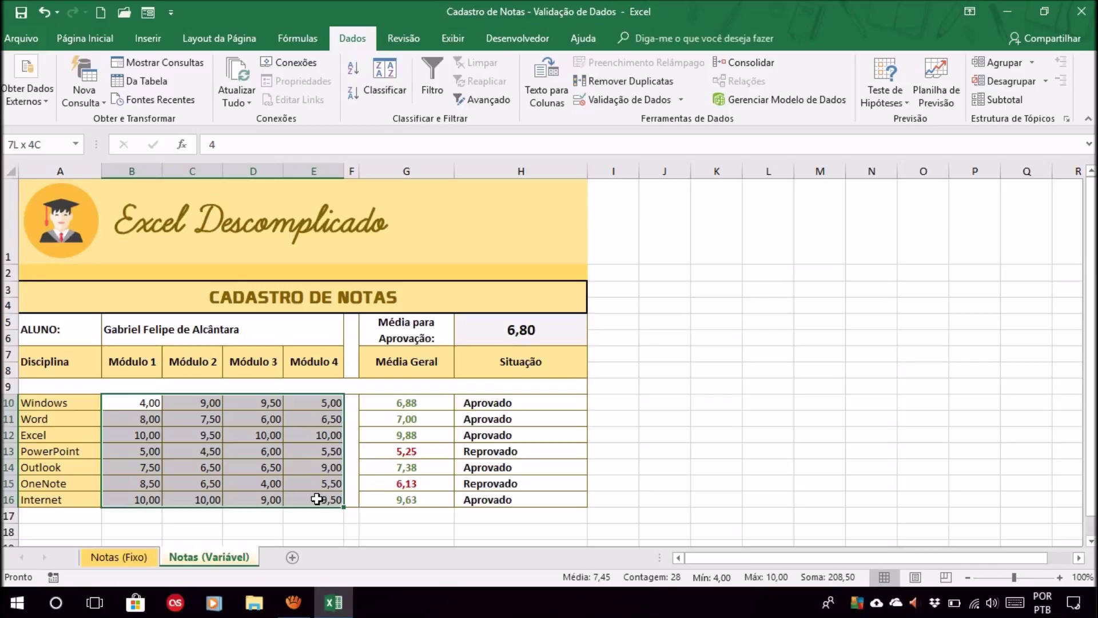
pyautogui.click(290, 455)
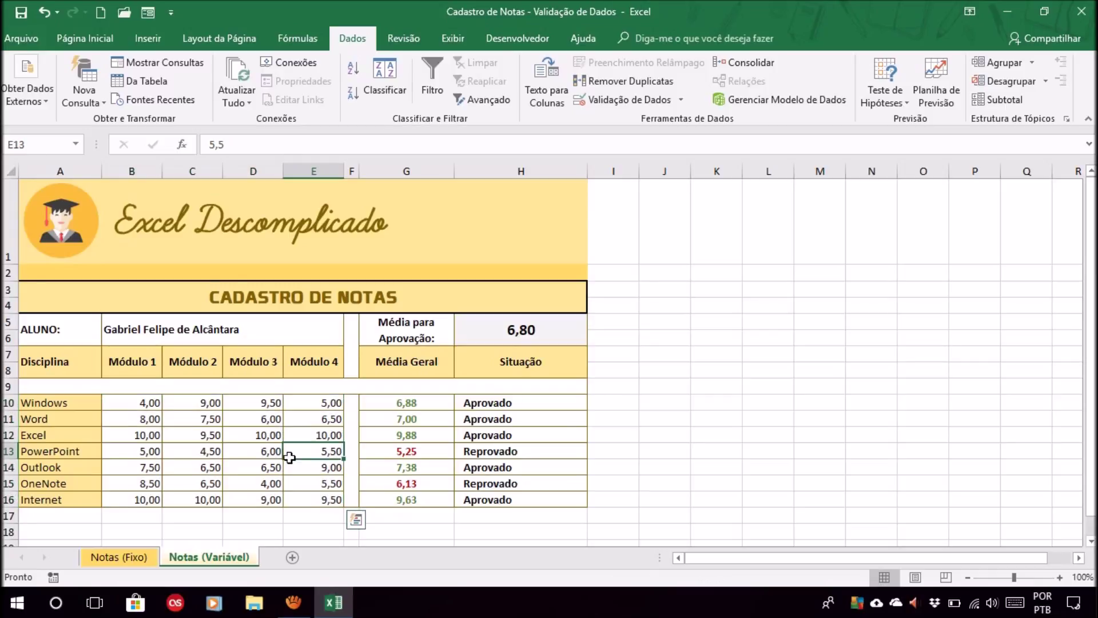
pyautogui.click(145, 401)
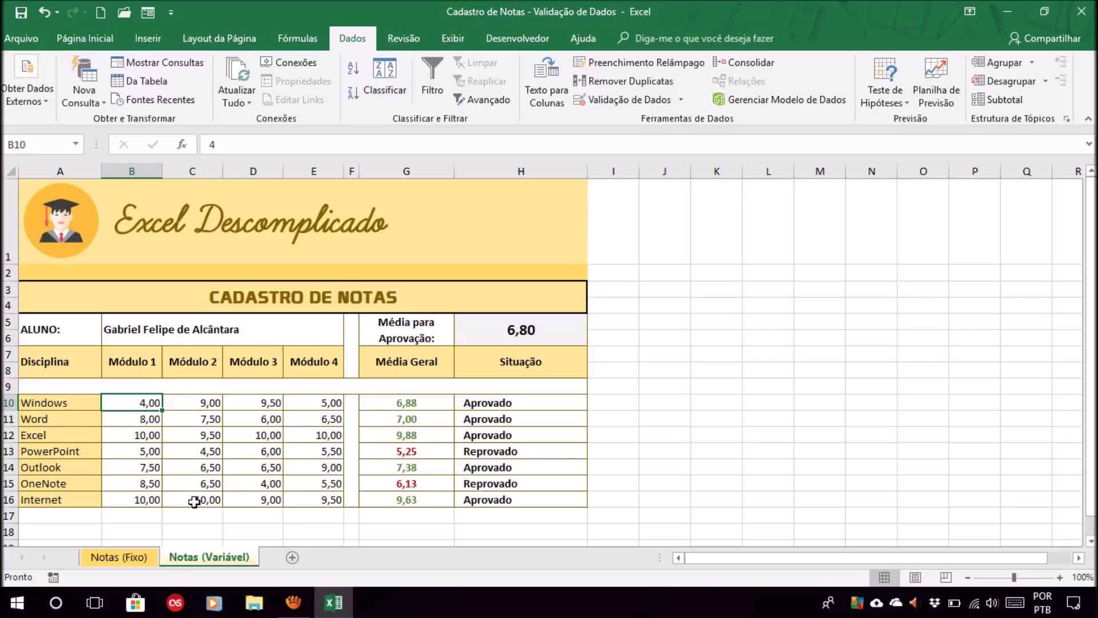
pyautogui.moveTo(143, 402); pyautogui.dragTo(326, 482)
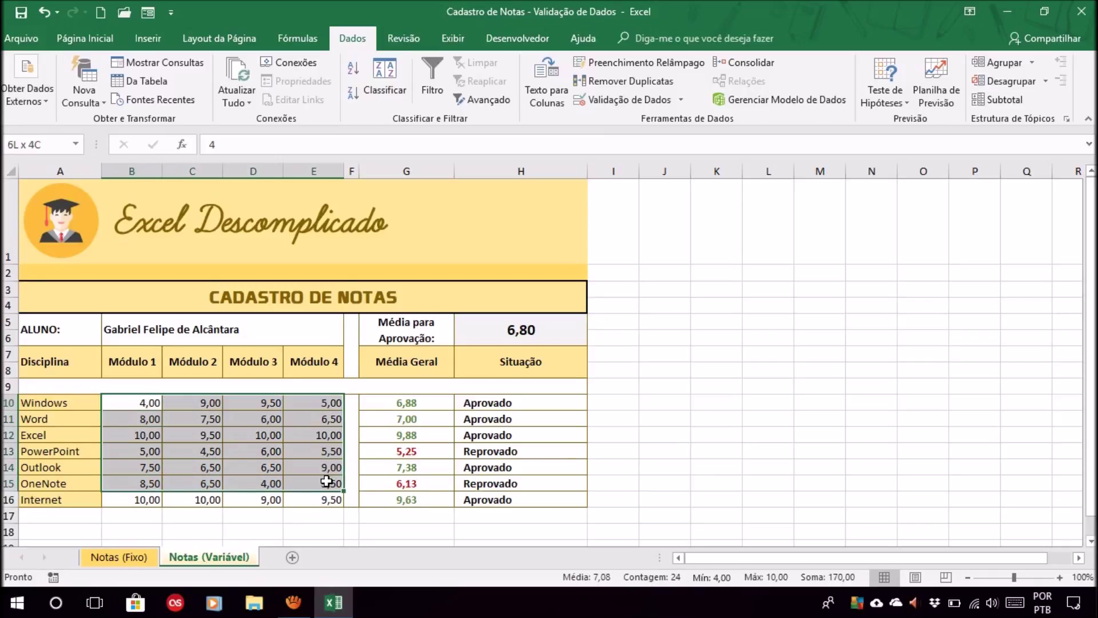
pyautogui.click(224, 452)
pyautogui.click(126, 402)
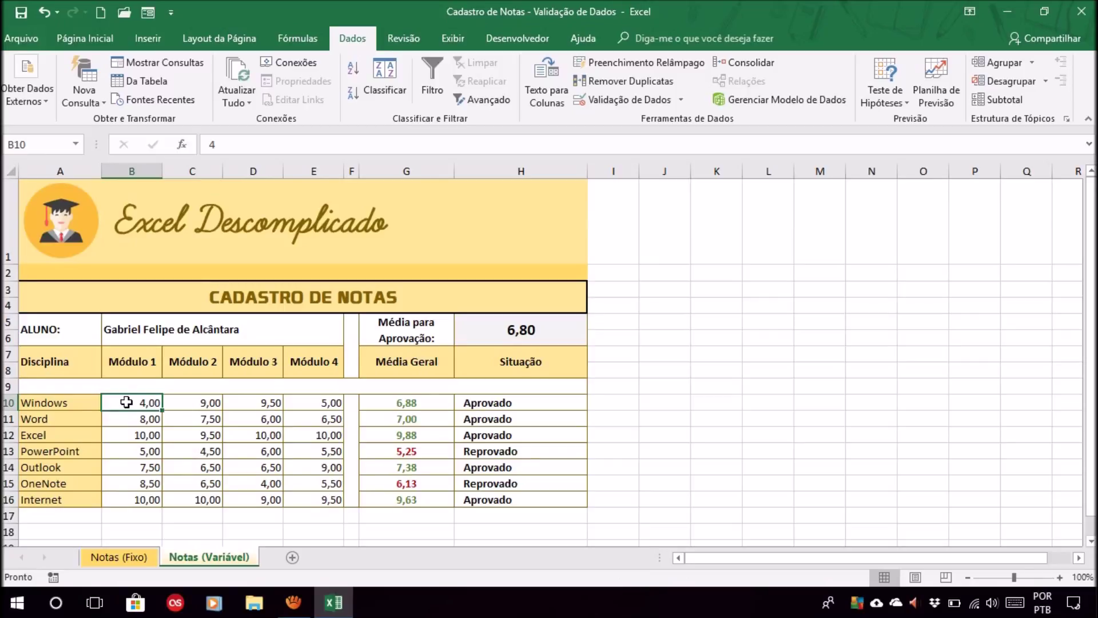
pyautogui.moveTo(126, 402); pyautogui.dragTo(314, 503)
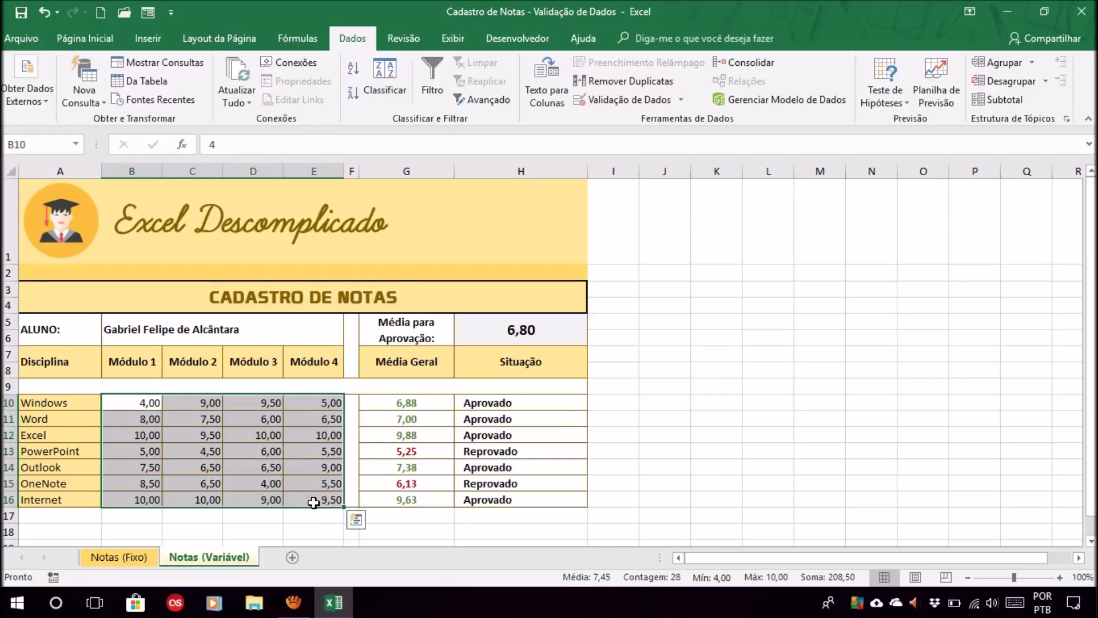
# Open the data validation of the approval average cell H5, look over the input message options, and bring up its error alert settings
pyautogui.click(533, 328)
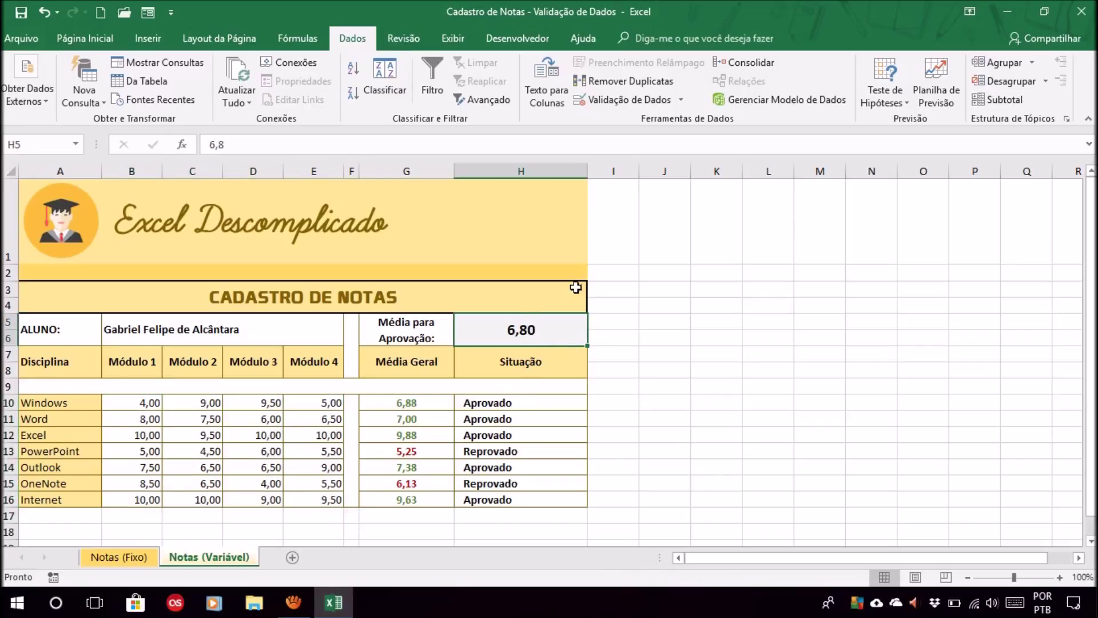
pyautogui.click(623, 101)
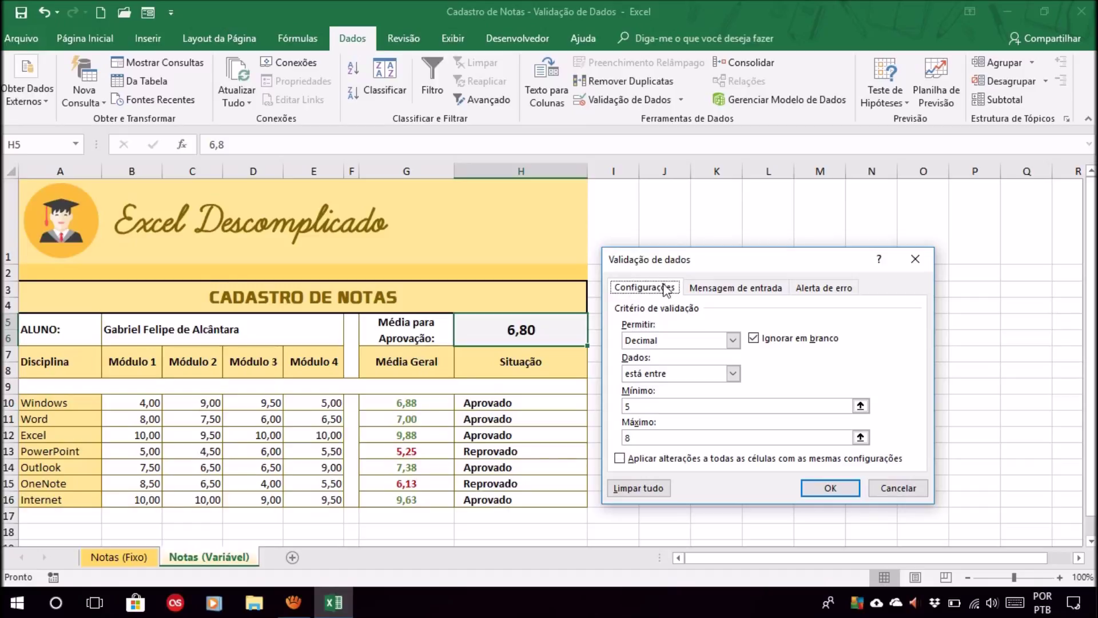
pyautogui.click(739, 290)
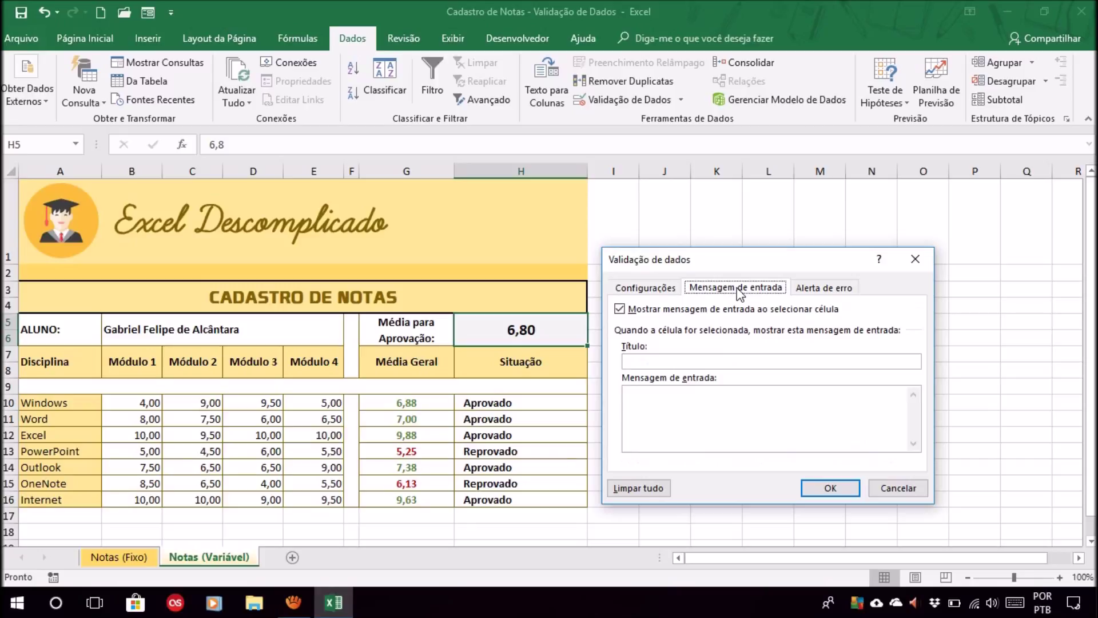
pyautogui.click(836, 290)
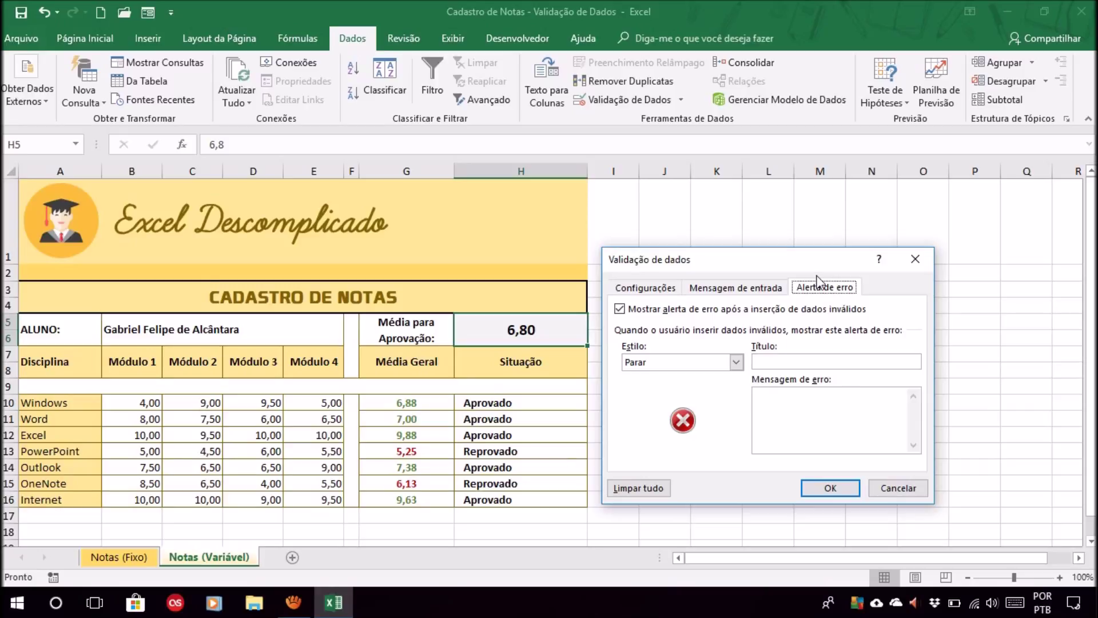
# Cycle the error alert style through Aviso and Informações to compare them, and return it to Parar
pyautogui.click(729, 361)
pyautogui.click(729, 360)
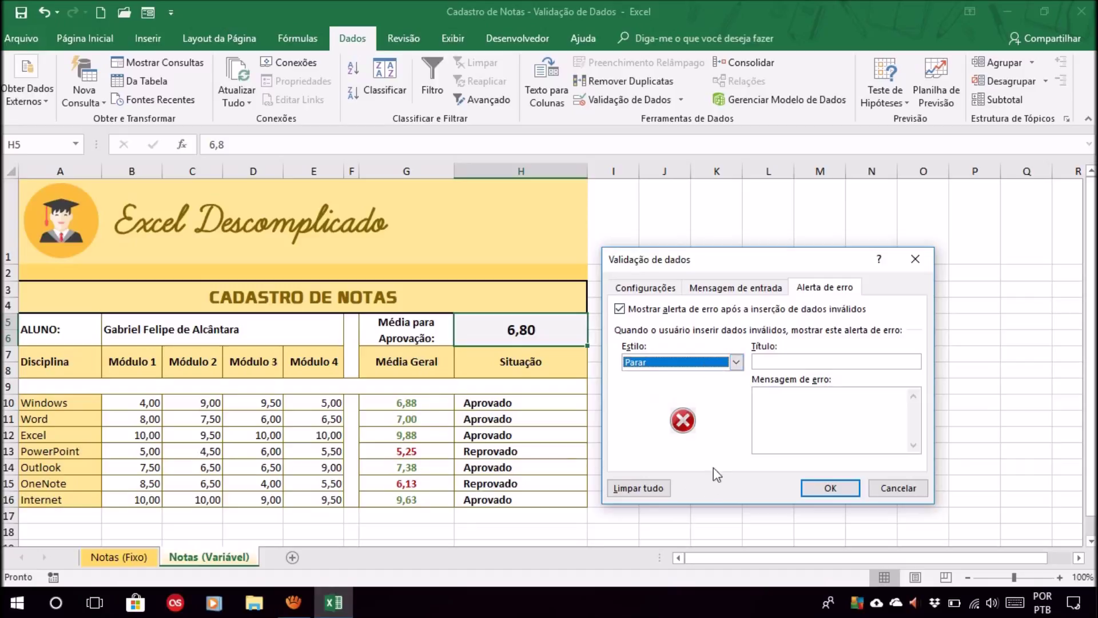
pyautogui.click(678, 364)
pyautogui.click(658, 384)
pyautogui.click(674, 363)
pyautogui.click(666, 399)
pyautogui.click(691, 363)
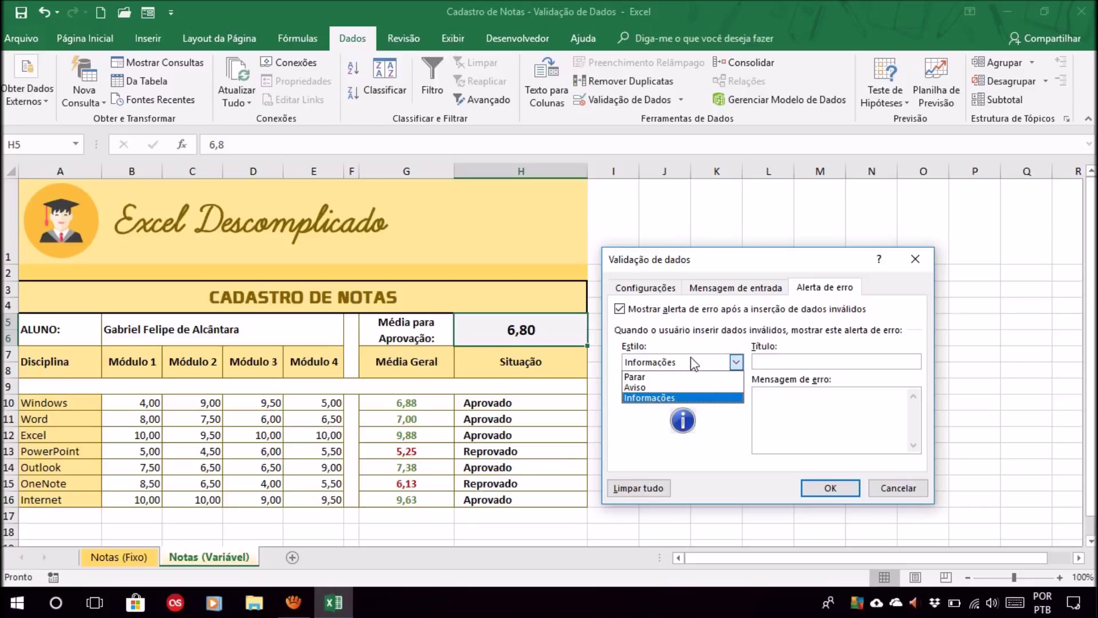
pyautogui.click(660, 379)
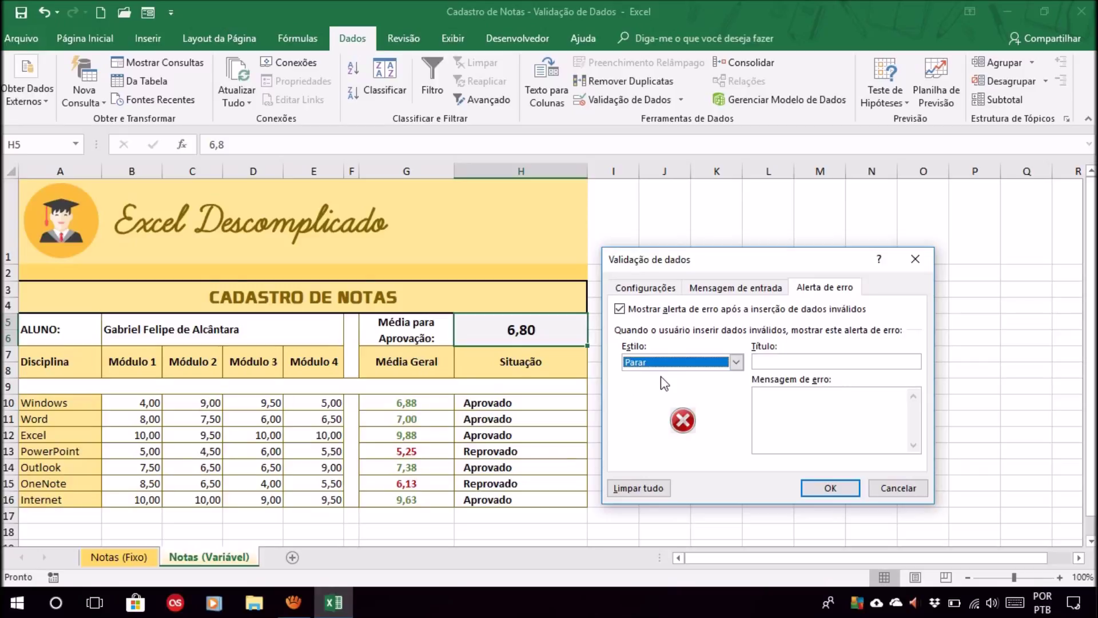
pyautogui.click(667, 362)
pyautogui.click(652, 388)
pyautogui.click(664, 365)
pyautogui.click(655, 398)
pyautogui.click(651, 363)
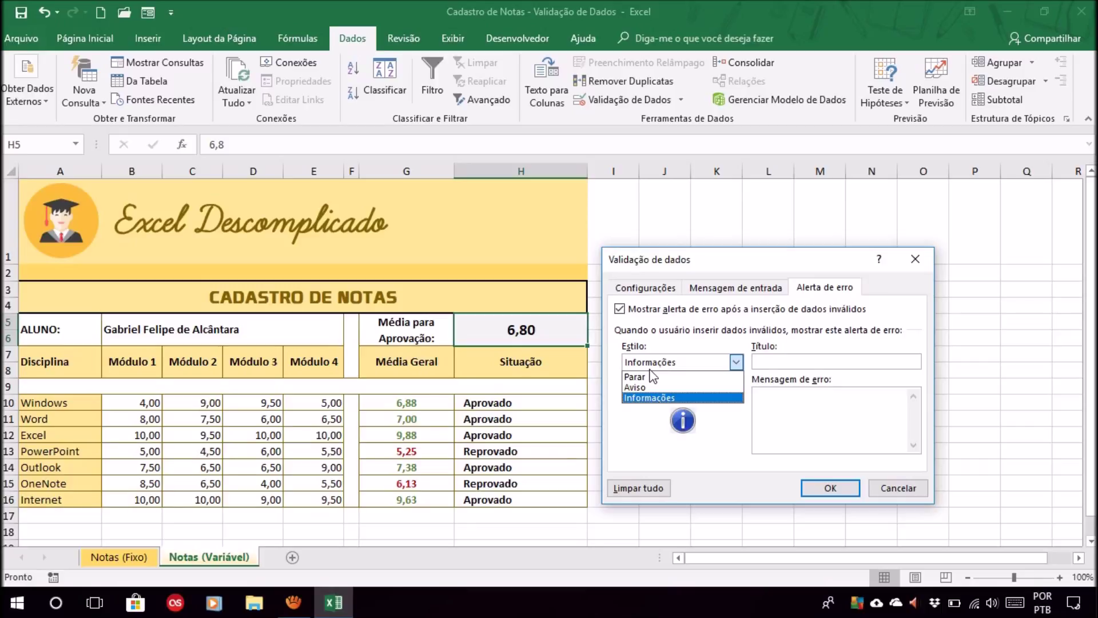
pyautogui.click(654, 376)
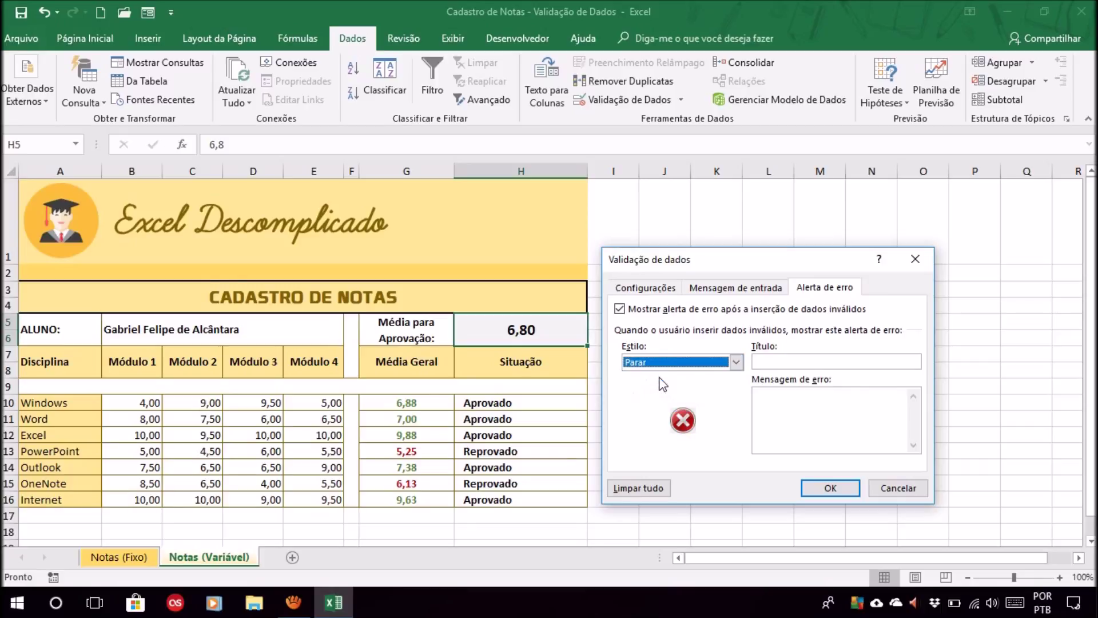
# Title the error alert "Dados Inválidos" and enter the message "Os dados inseridos não são válidos. Por favor, digite um valor entre 5 e 8"
pyautogui.click(786, 363)
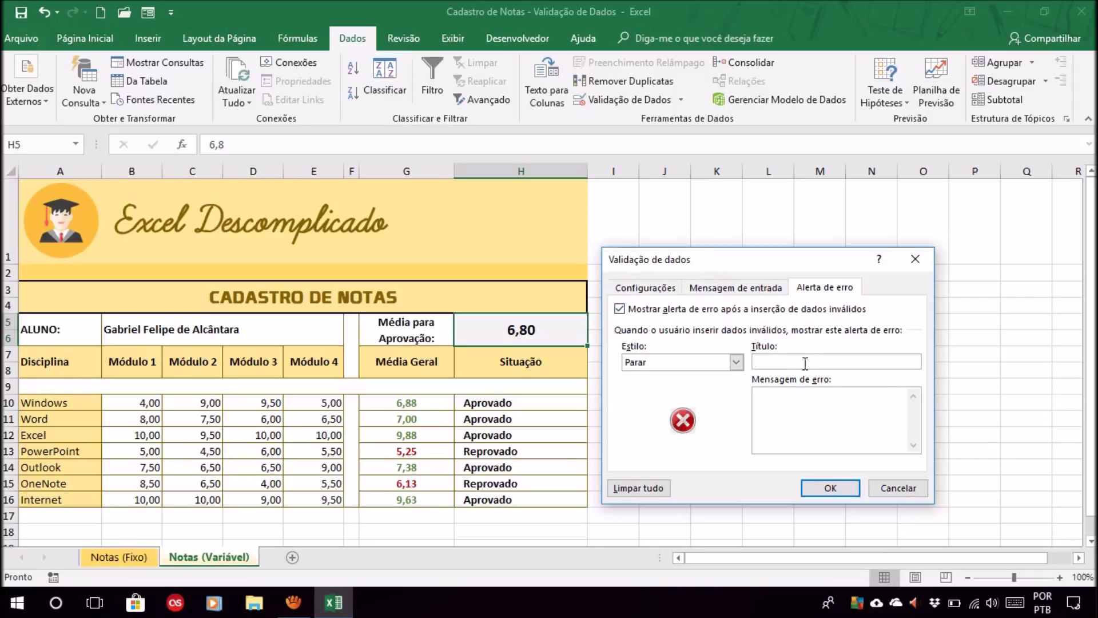
pyautogui.write('Erro')
pyautogui.press('BackSpace')
pyautogui.press('BackSpace')
pyautogui.press('BackSpace')
pyautogui.press('BackSpace')
pyautogui.write('Dados Inválidos')
pyautogui.click(810, 437)
pyautogui.write('Os dados inseridos não são válidos. Por favor, digite um valor entre 5 e 8')
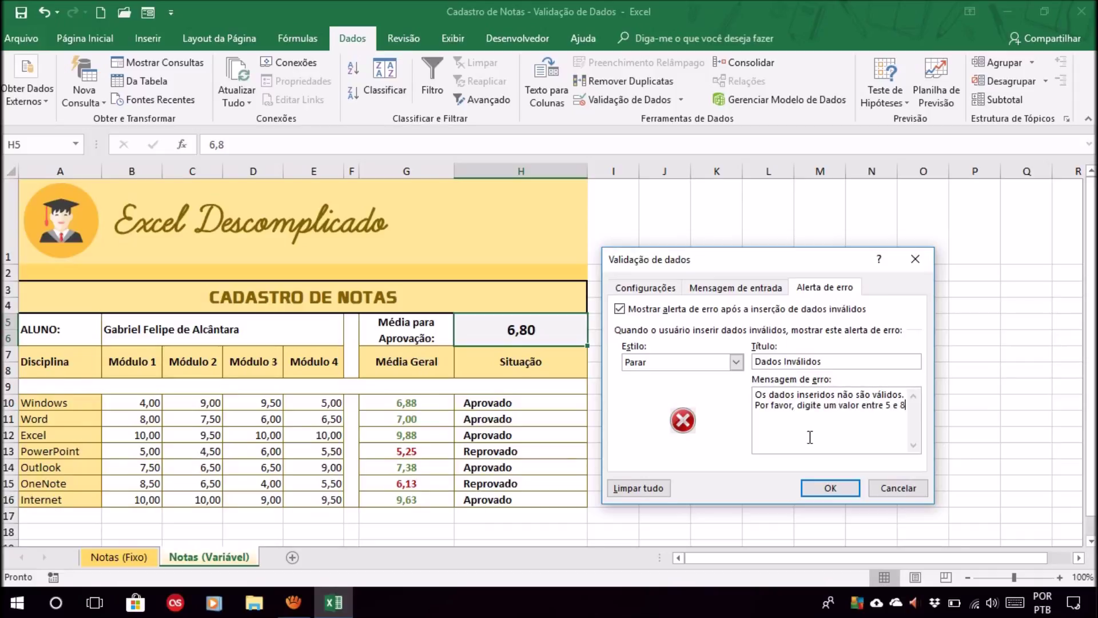
# End the error alert message with a full stop and apply the validation to the approval average cell H5
pyautogui.write('.')
pyautogui.click(830, 488)
pyautogui.click(808, 482)
# Set the approval average in cell H5 to 8
pyautogui.click(482, 336)
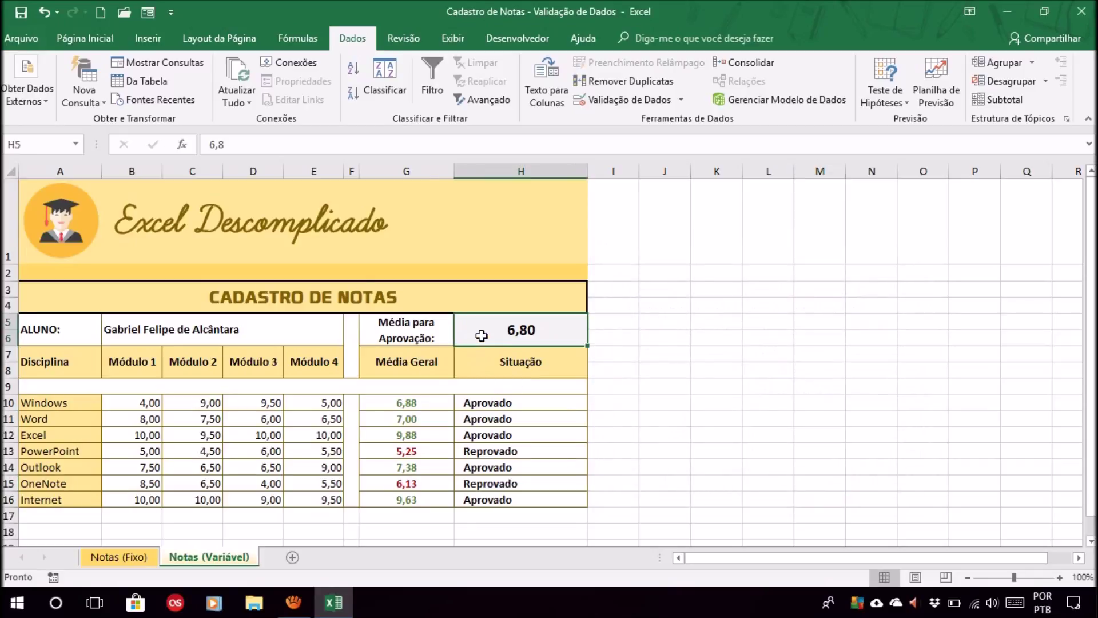
pyautogui.write('8')
pyautogui.press('Return')
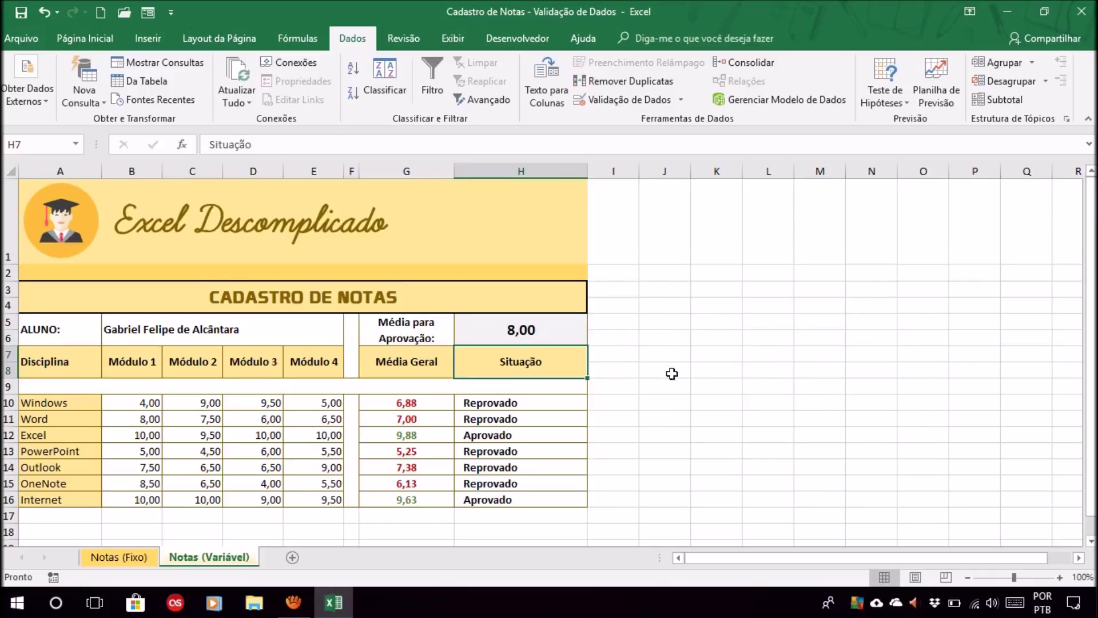
# Try to enter 9 as the approval average in H5 to test the custom error alert, and cancel the entry
pyautogui.click(571, 324)
pyautogui.write('9')
pyautogui.press('Return')
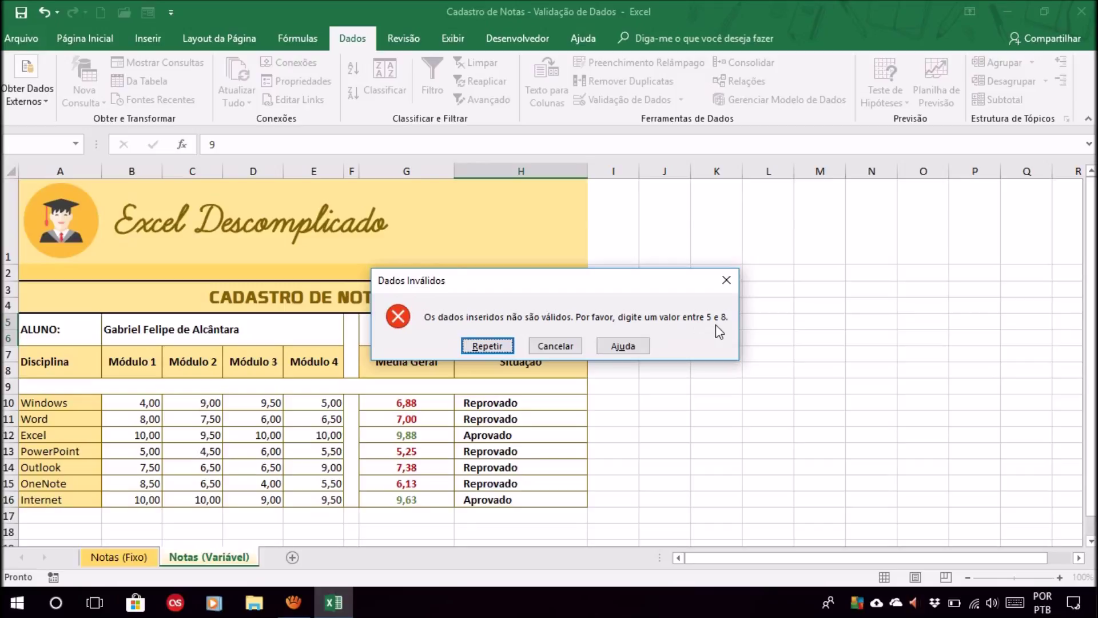
pyautogui.click(558, 347)
pyautogui.click(784, 357)
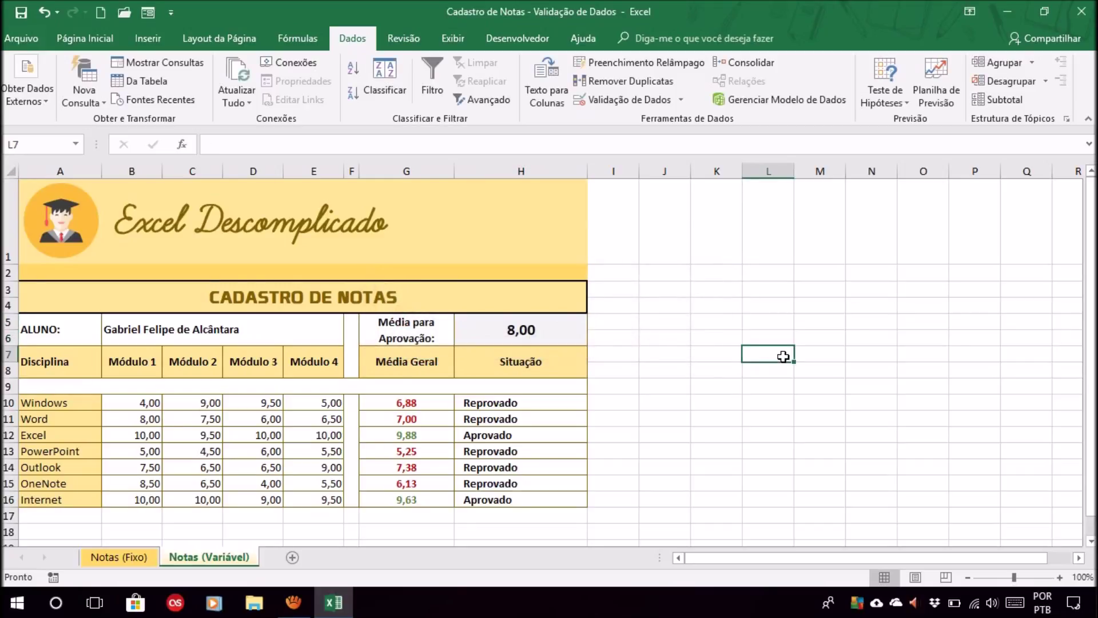
# Bring up the input message settings in the data validation of H5 and toggle the display of the message off and on again
pyautogui.click(551, 329)
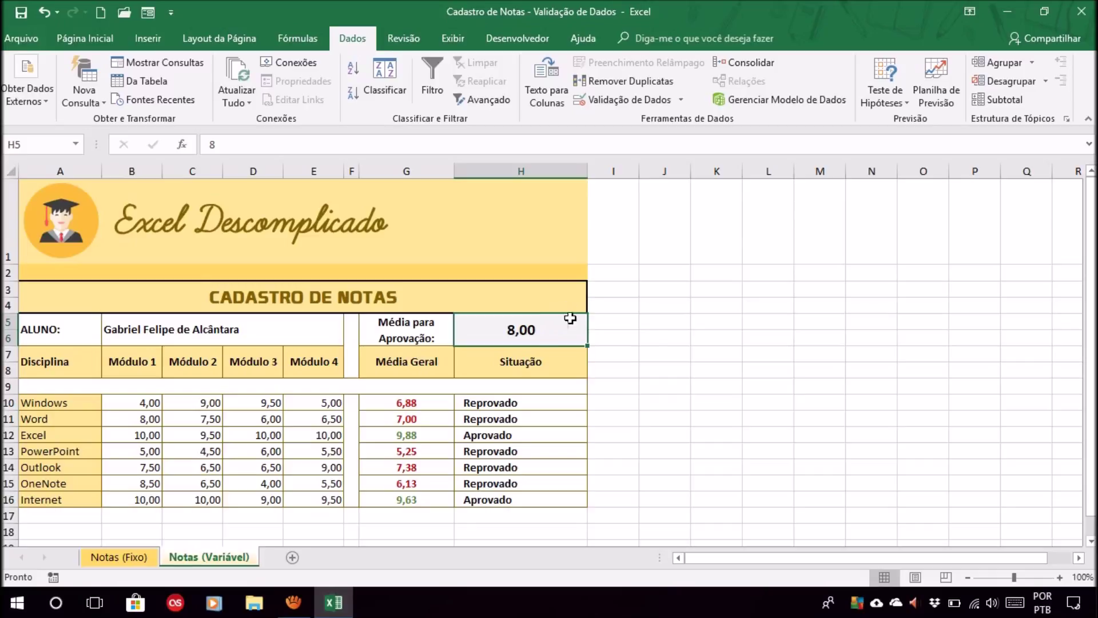
pyautogui.click(618, 99)
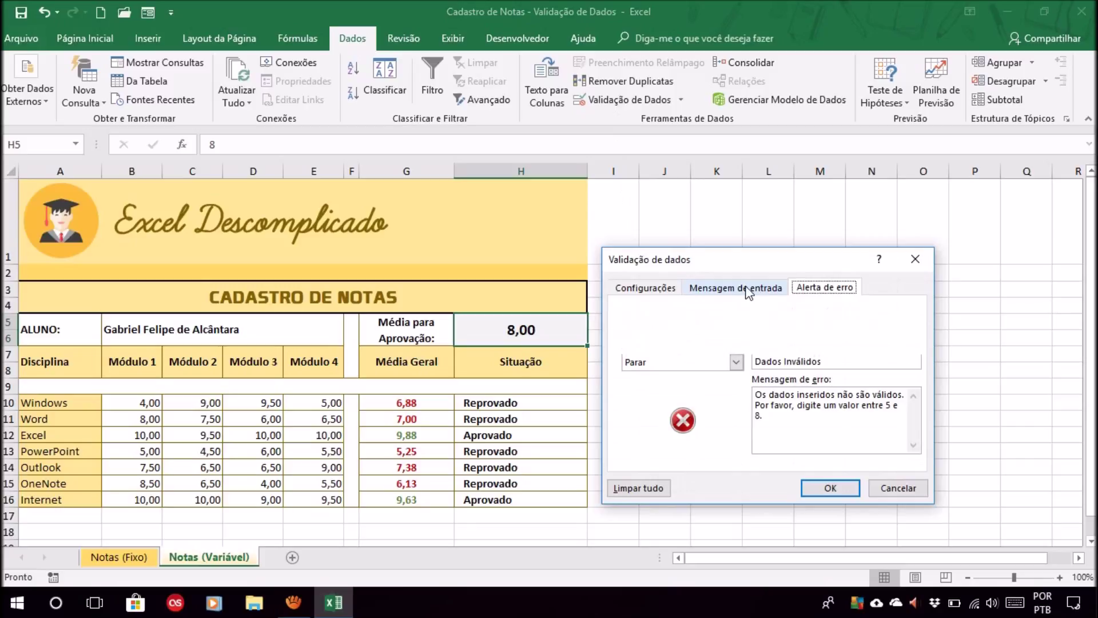
pyautogui.click(743, 287)
pyautogui.moveTo(775, 268); pyautogui.dragTo(816, 233)
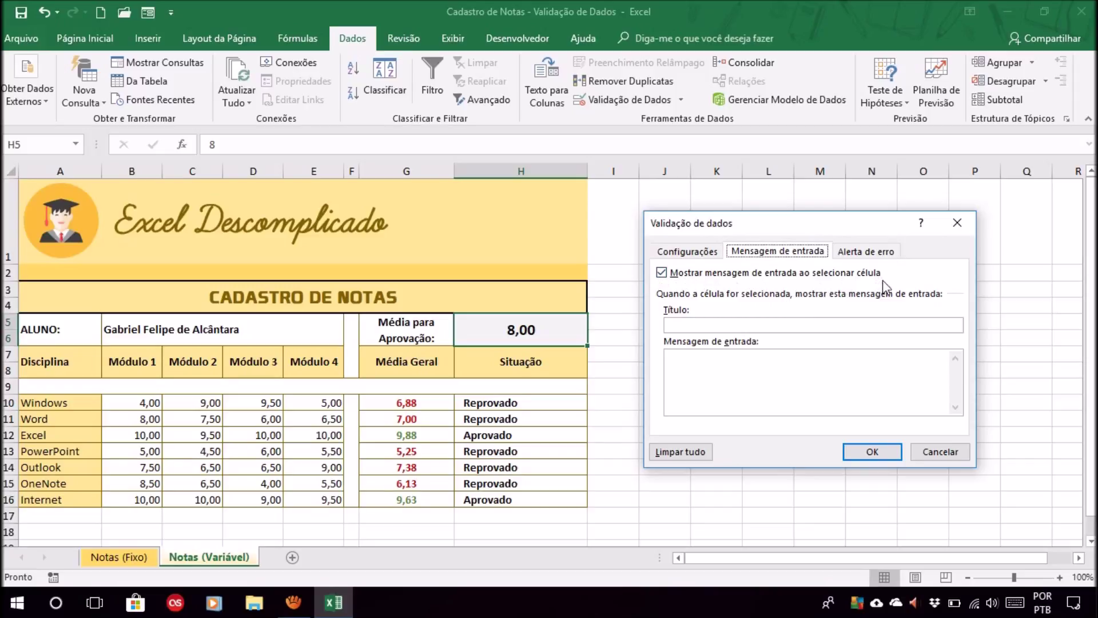
pyautogui.click(661, 272)
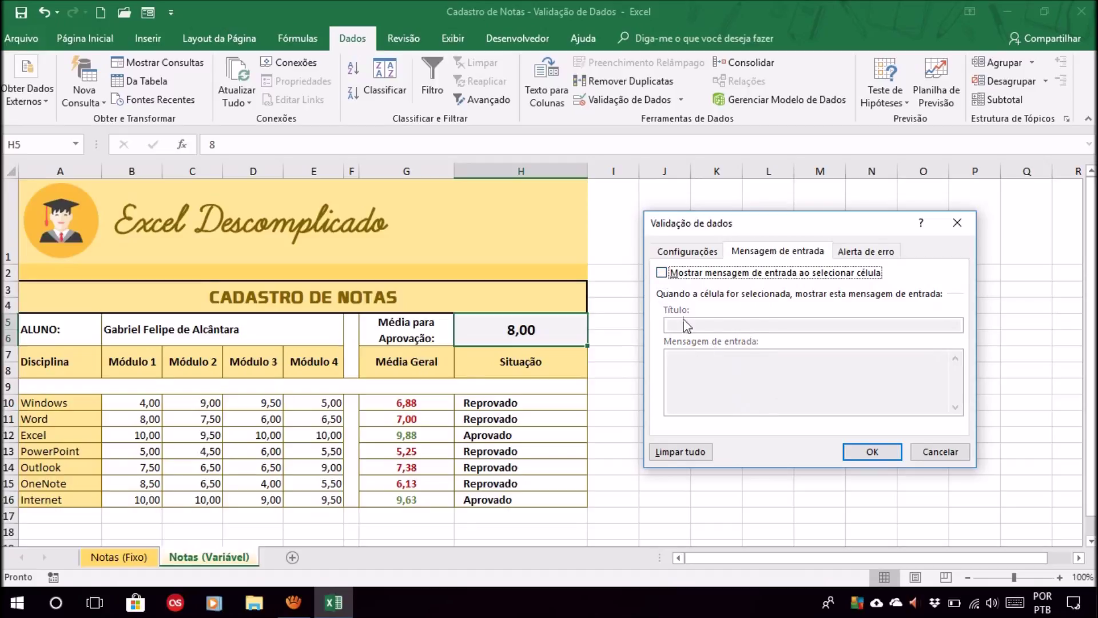
pyautogui.click(661, 274)
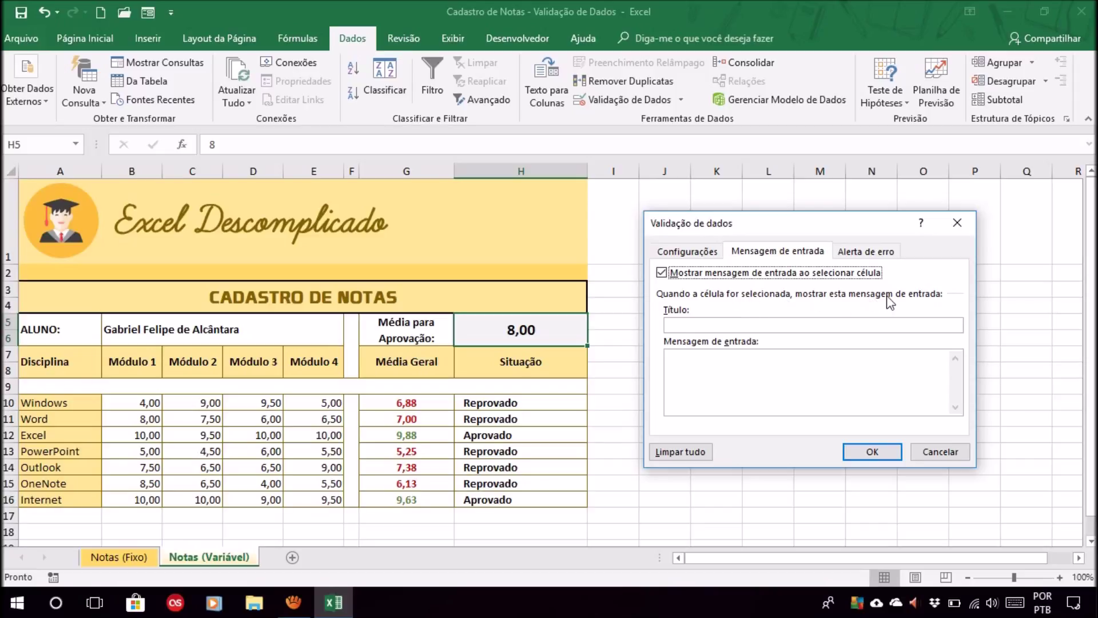
# Give H5 an input message titled "Atenção" with the text "Digite apenas números entre 5 e 8." and apply it
pyautogui.click(769, 324)
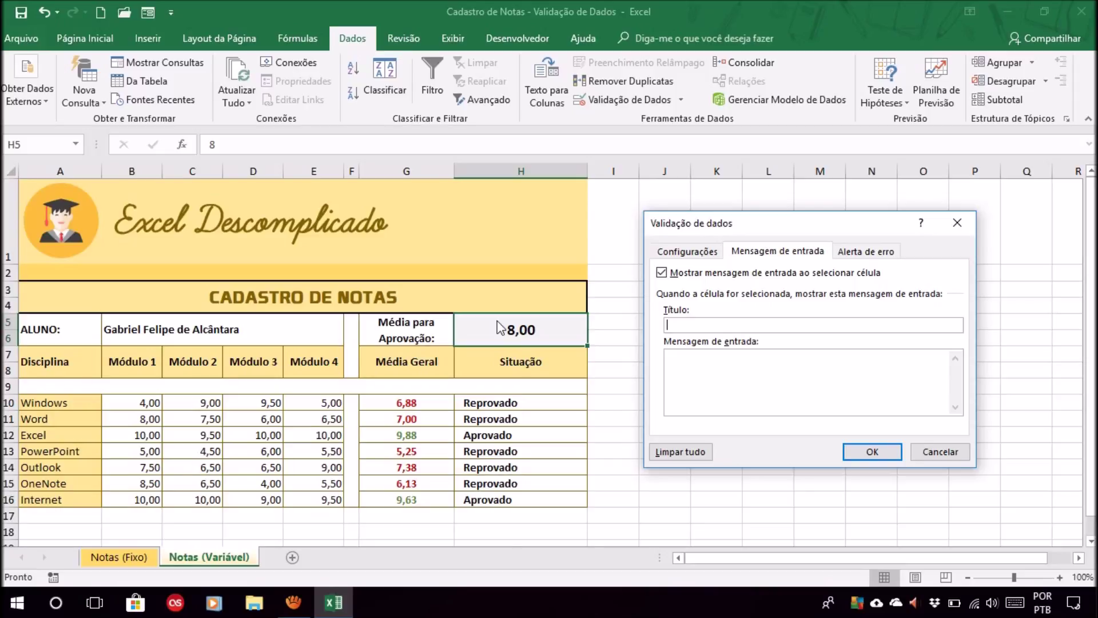
pyautogui.write('Atenção')
pyautogui.press('Tab')
pyautogui.write('Digite apenas n')
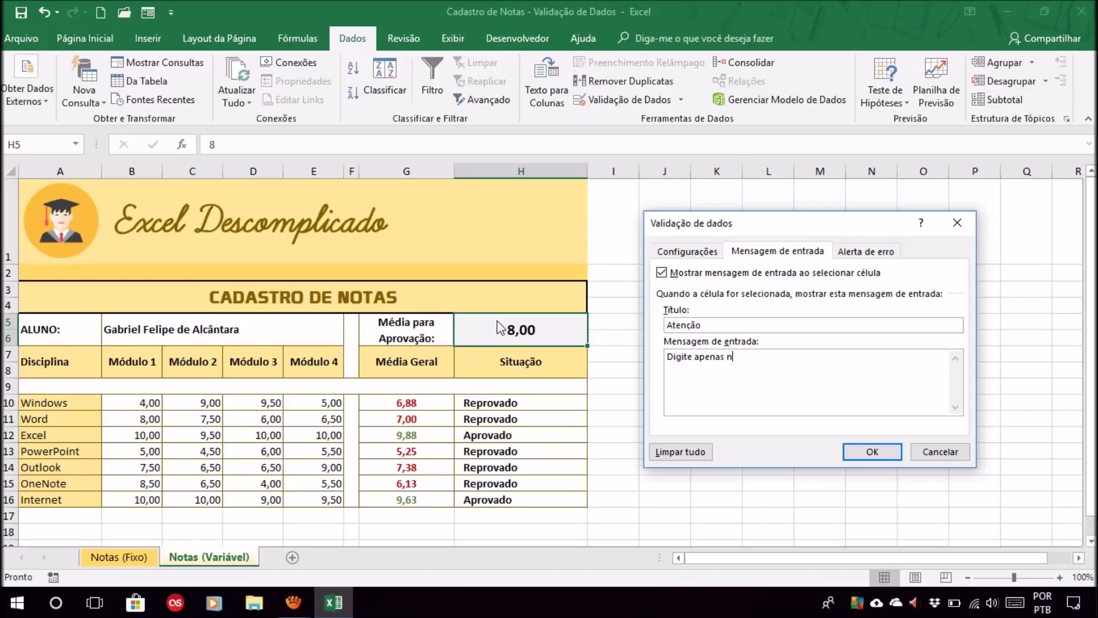
pyautogui.write('úmeros entre 5 e 8.')
pyautogui.click(872, 452)
# Check how the input message of the approval average cell appears when the cell is selected and deselected
pyautogui.click(705, 411)
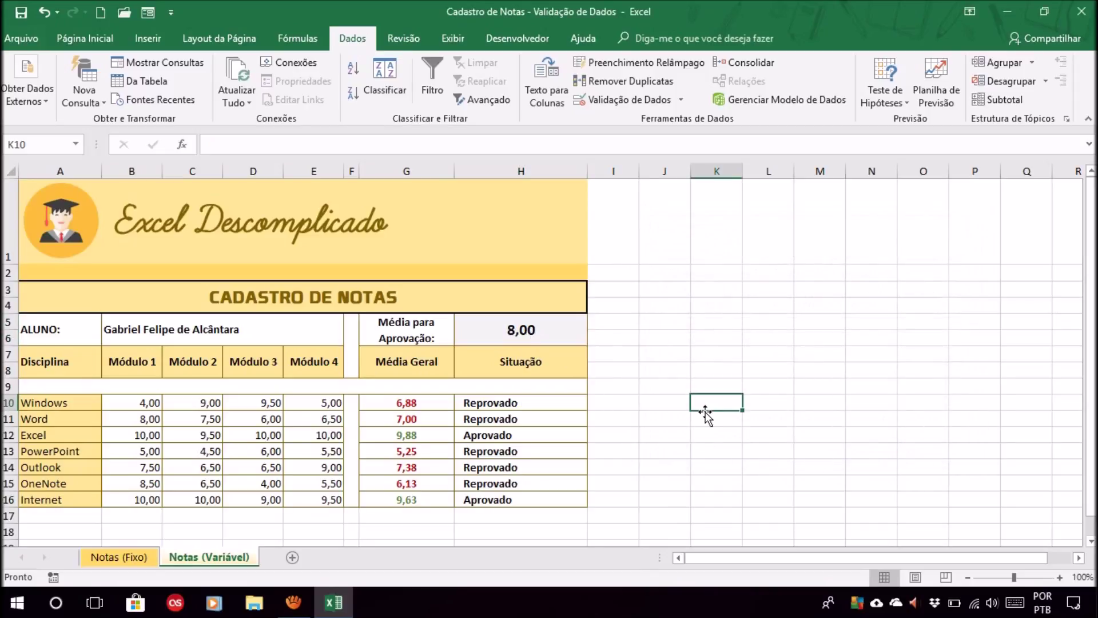
pyautogui.click(532, 327)
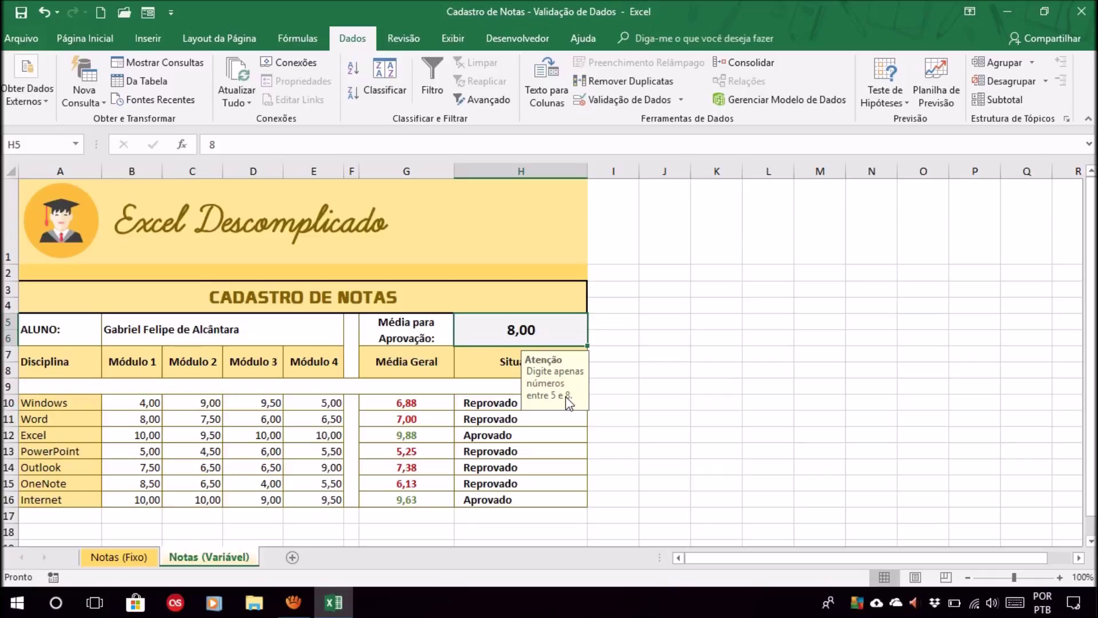
pyautogui.click(700, 330)
# Turn off showing the input message on cell selection in the data validation of H5 and apply the change
pyautogui.click(546, 330)
pyautogui.click(614, 98)
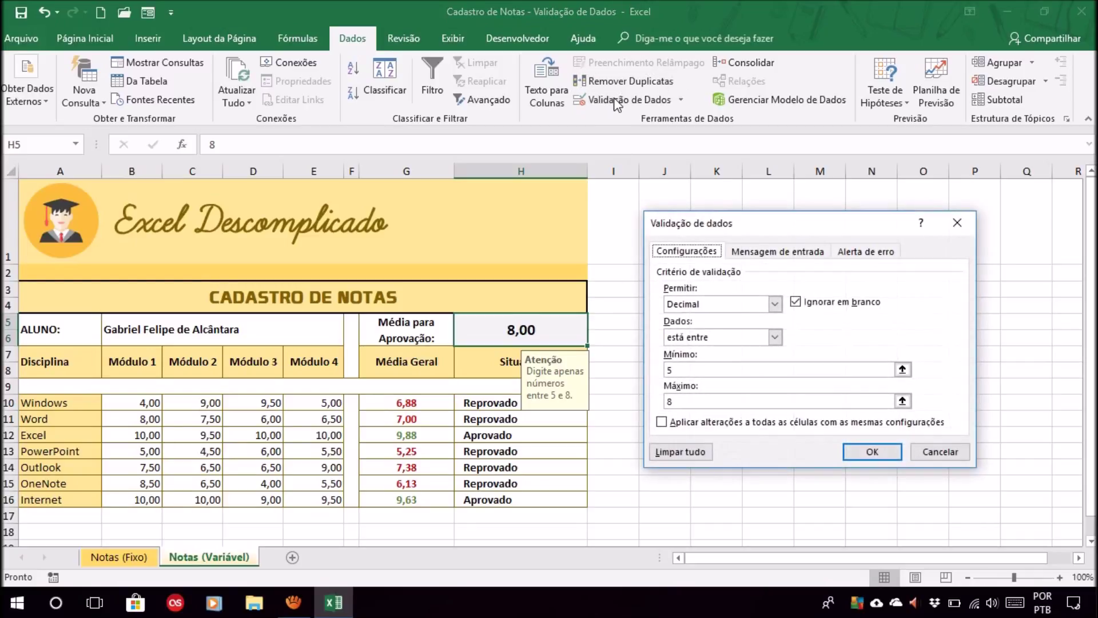
pyautogui.click(811, 254)
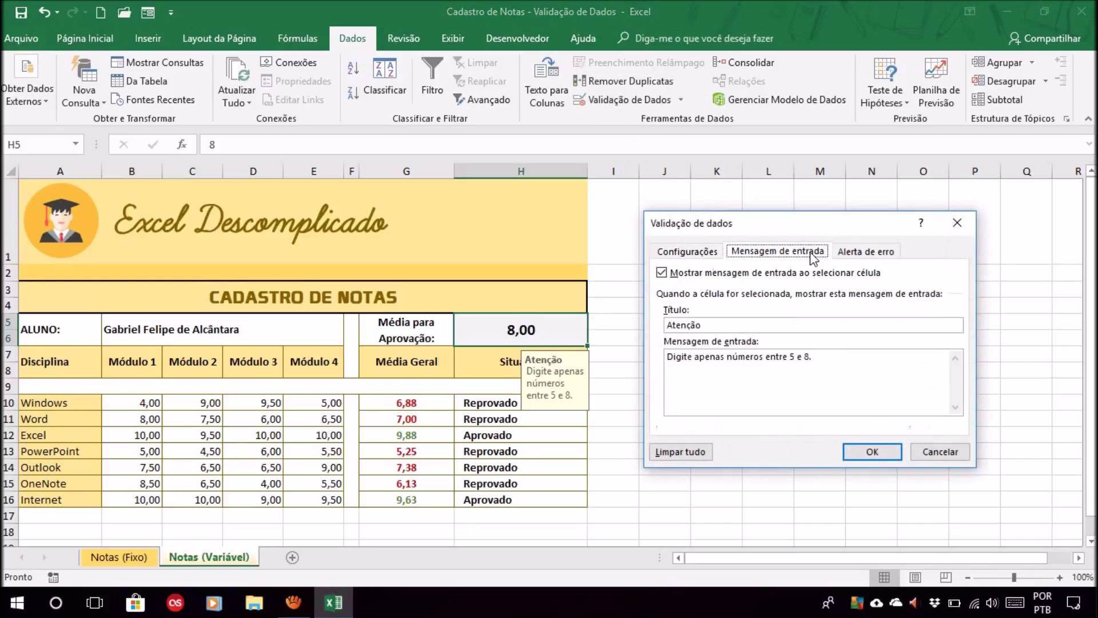
pyautogui.click(668, 275)
pyautogui.click(662, 273)
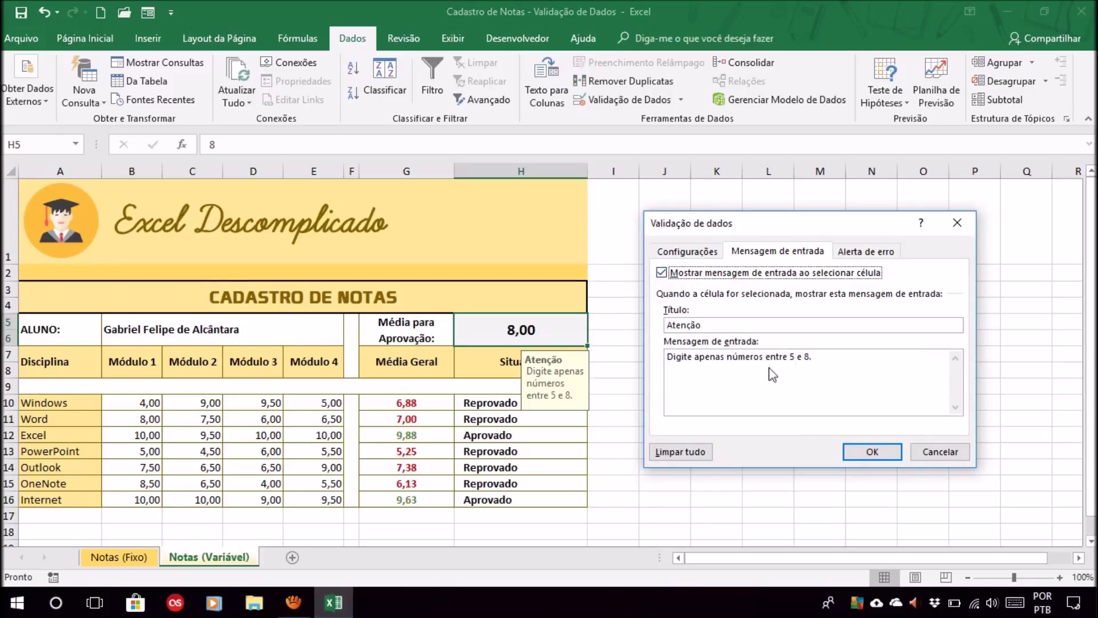
pyautogui.click(666, 273)
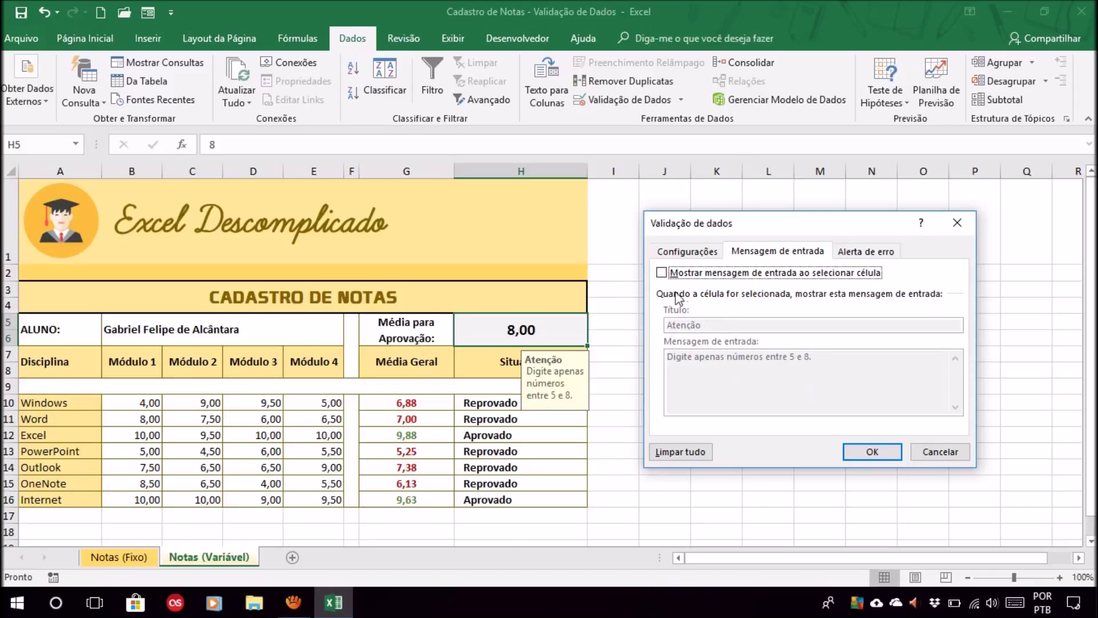
pyautogui.click(662, 273)
pyautogui.click(662, 273)
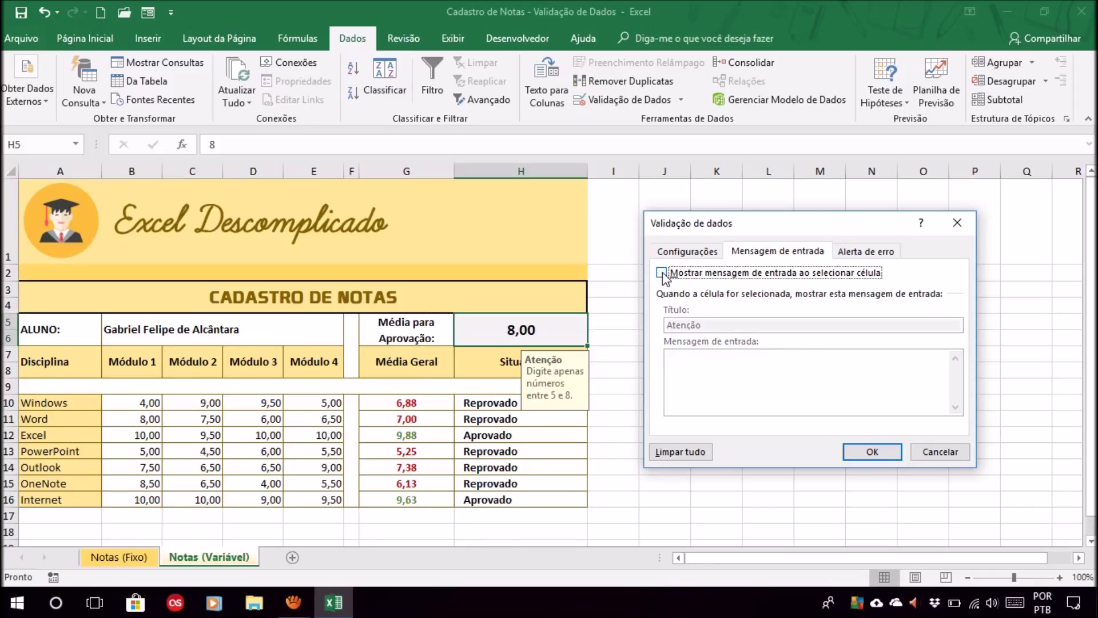
pyautogui.click(886, 450)
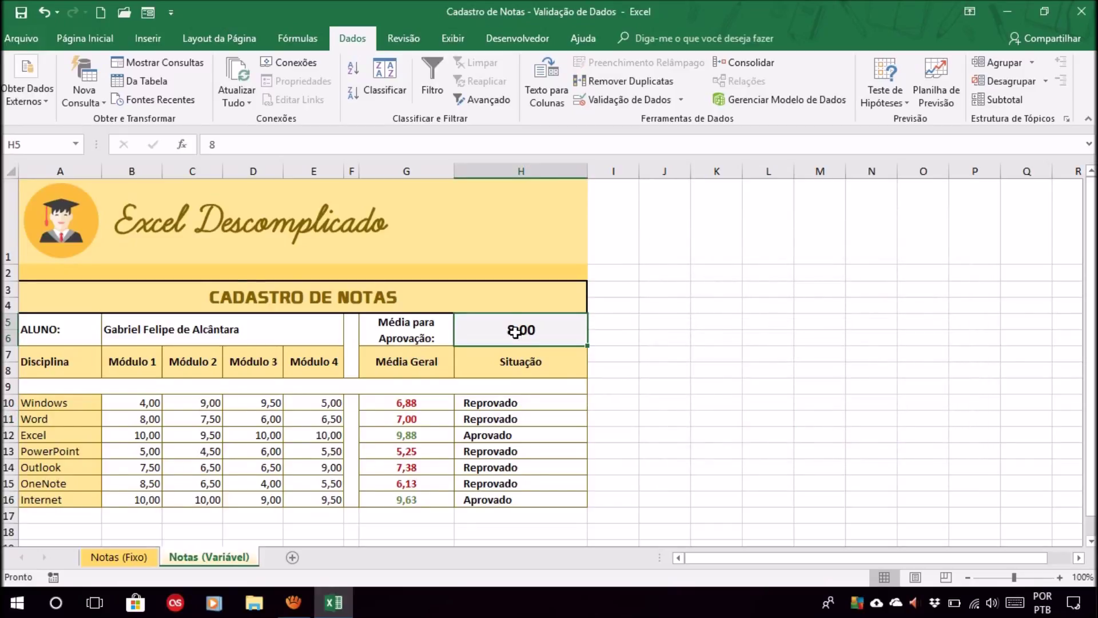
# Add a comment to the approval average cell H5 reading "Digite um valor entre 5 e 8."
pyautogui.click(407, 40)
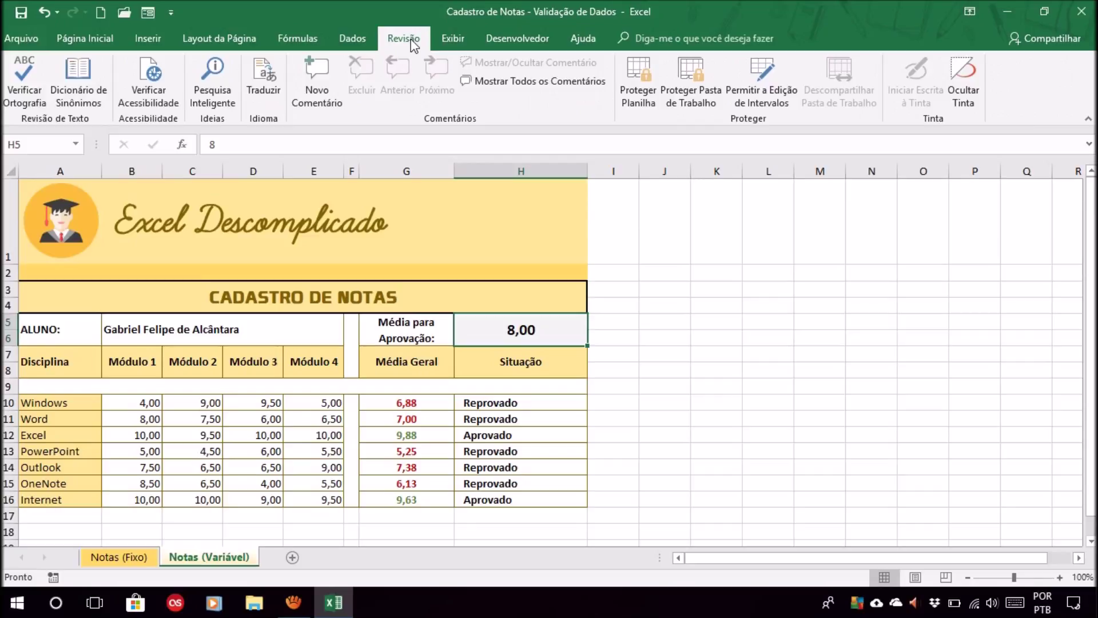
pyautogui.click(307, 95)
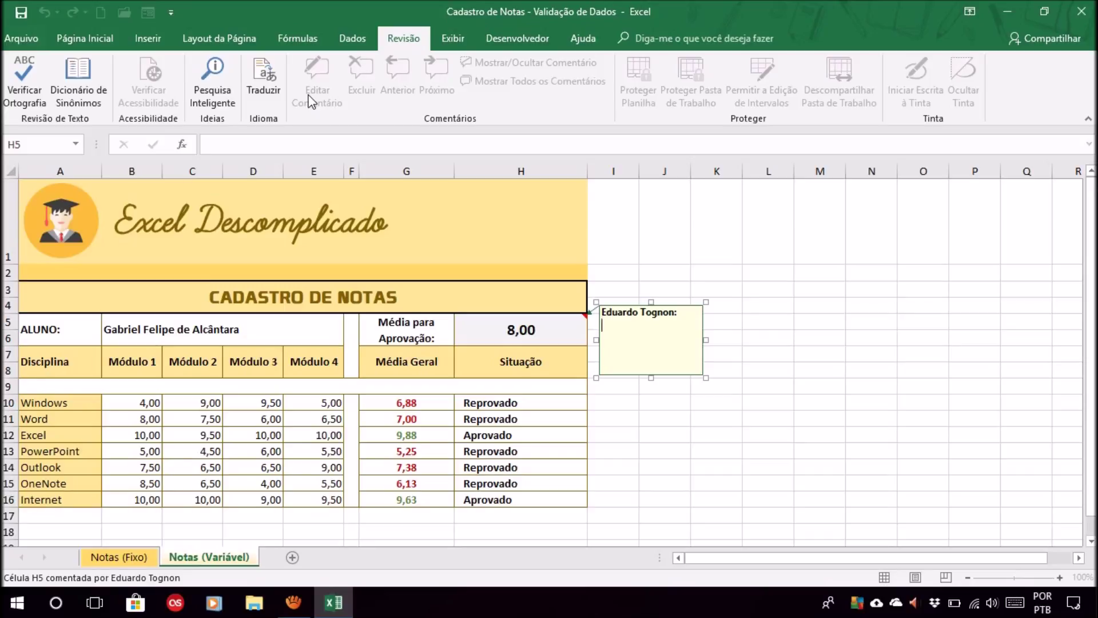
pyautogui.write('Digite um valr')
pyautogui.press('BackSpace')
pyautogui.write('or entre 5 e ')
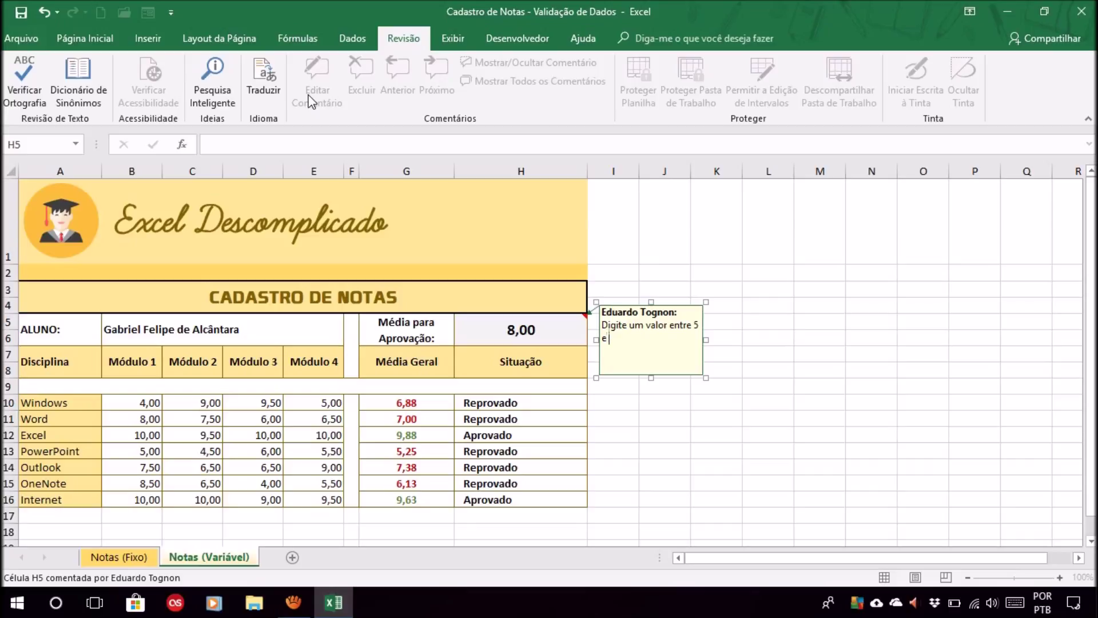
pyautogui.write('8.')
pyautogui.click(926, 369)
pyautogui.click(724, 389)
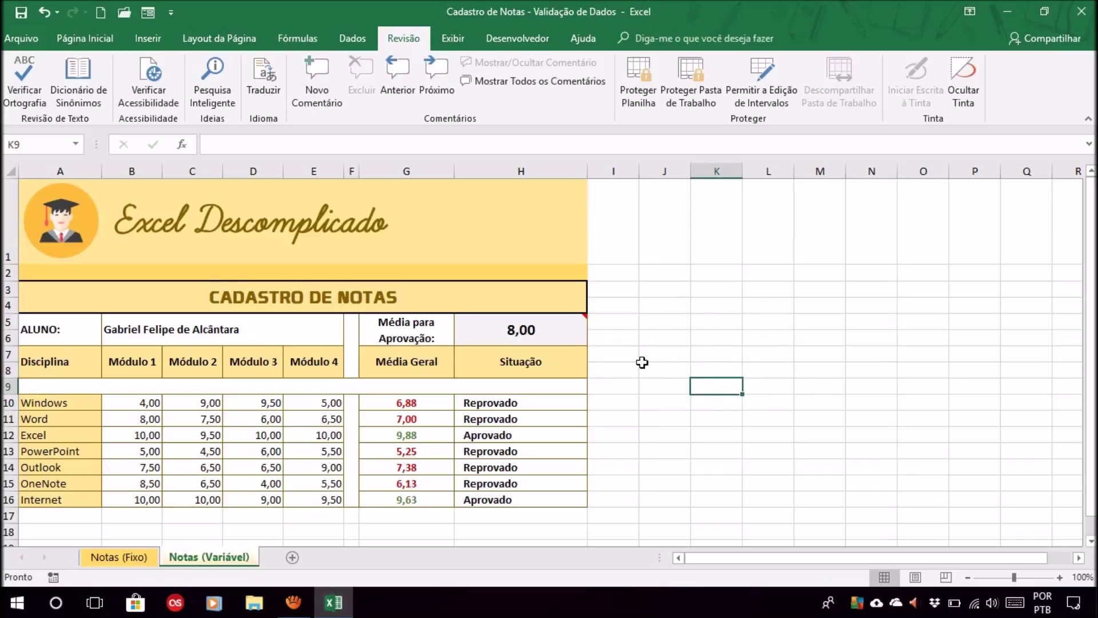
pyautogui.moveTo(559, 328)
# Examine the module grades in B10:E16, going through individual cells of the Windows row and the table
pyautogui.moveTo(155, 406); pyautogui.dragTo(321, 495)
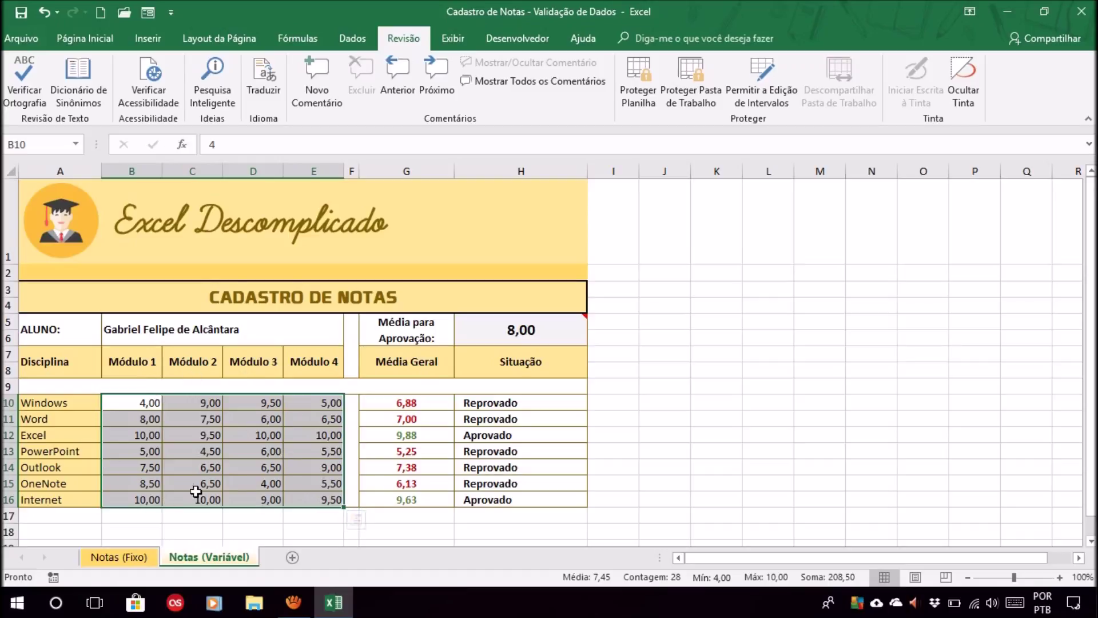
pyautogui.click(117, 404)
pyautogui.click(172, 404)
pyautogui.click(256, 404)
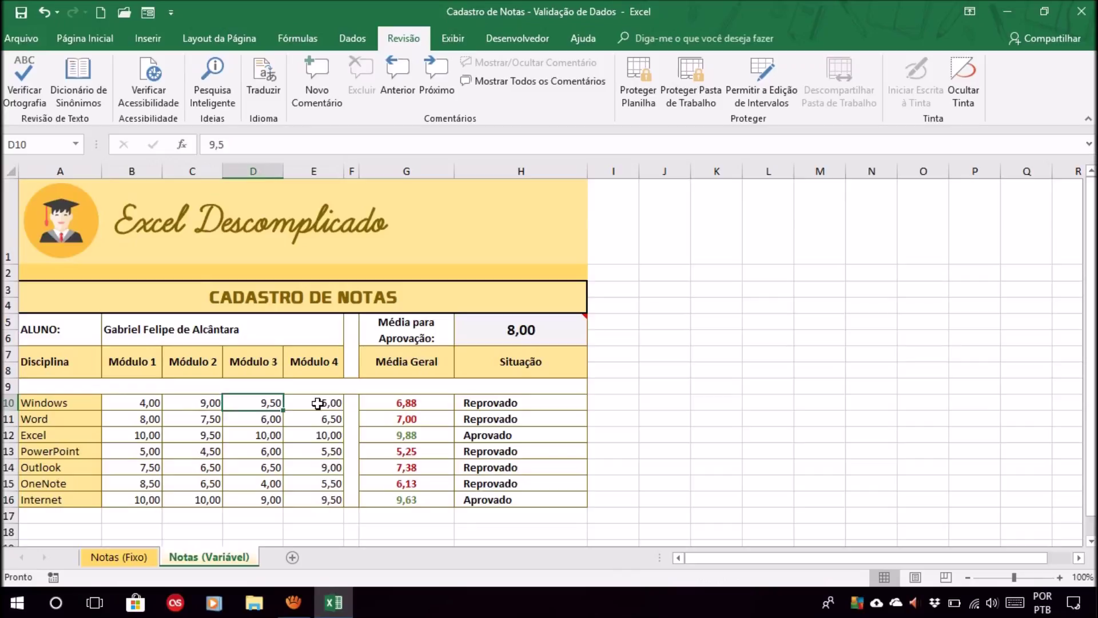
pyautogui.click(317, 404)
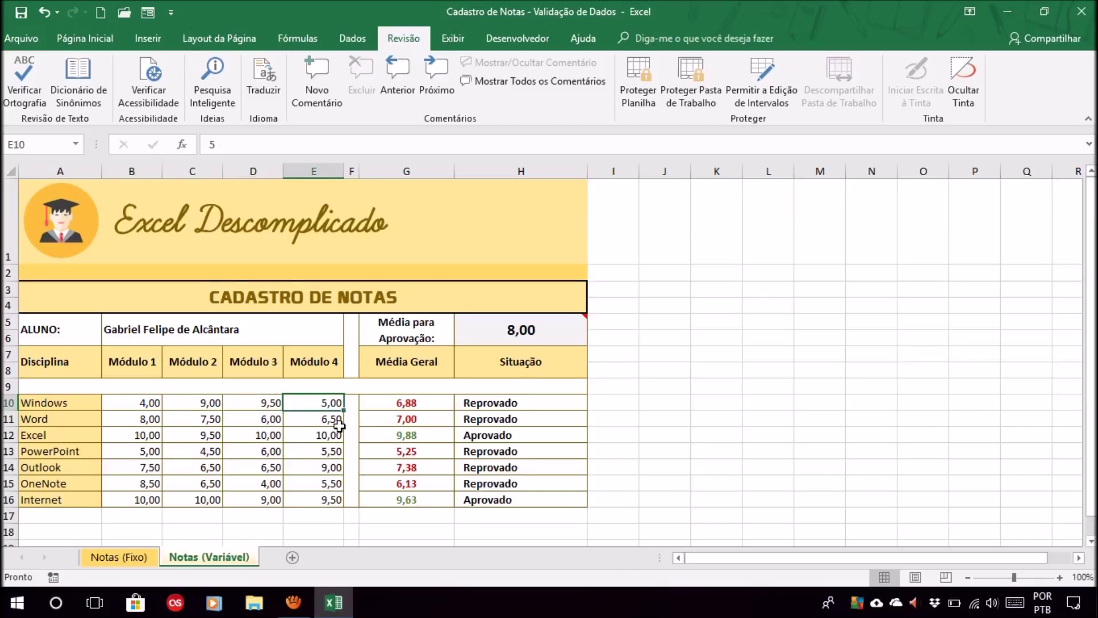
pyautogui.click(144, 404)
pyautogui.click(189, 406)
pyautogui.click(147, 400)
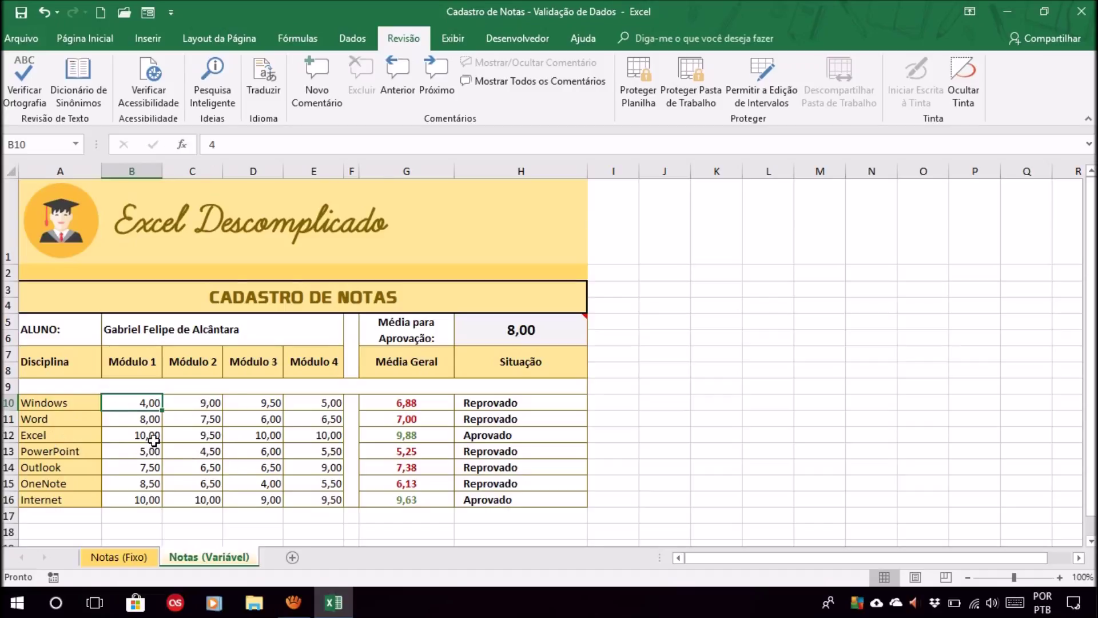
pyautogui.click(211, 404)
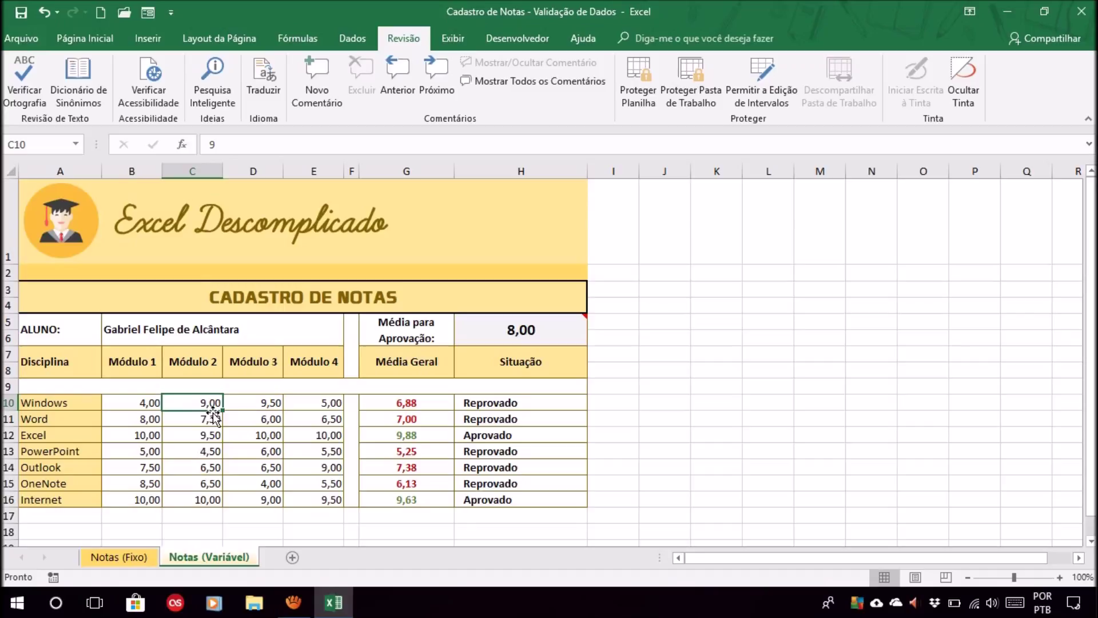
pyautogui.click(256, 430)
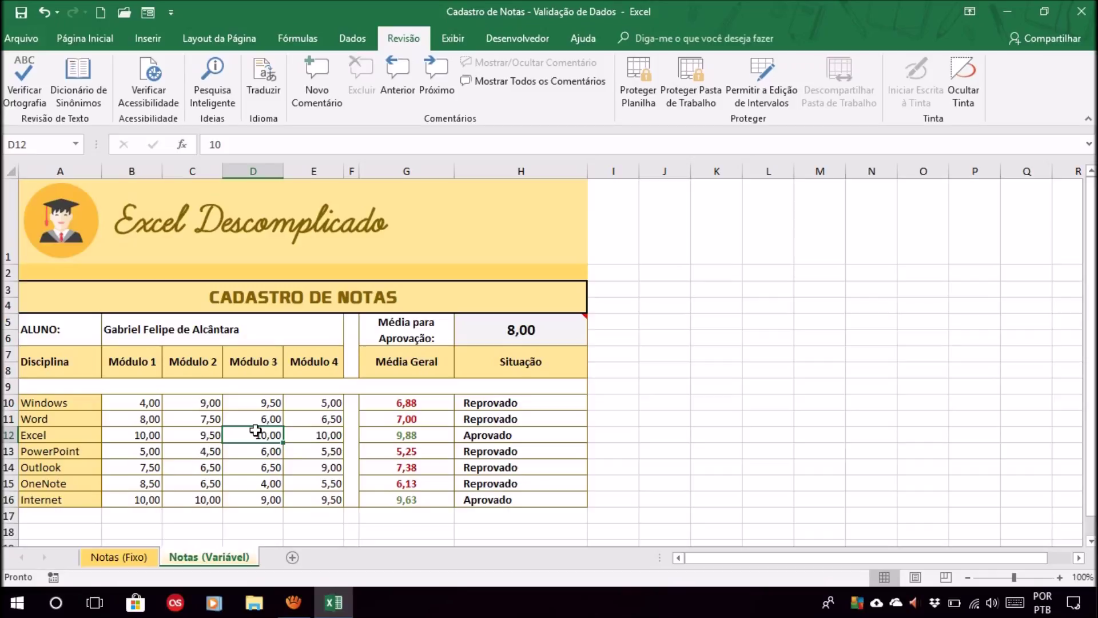
# Open data validation for the module grades B10:E16 and title their error alert "Dados Inválidos"
pyautogui.moveTo(137, 403); pyautogui.dragTo(332, 502)
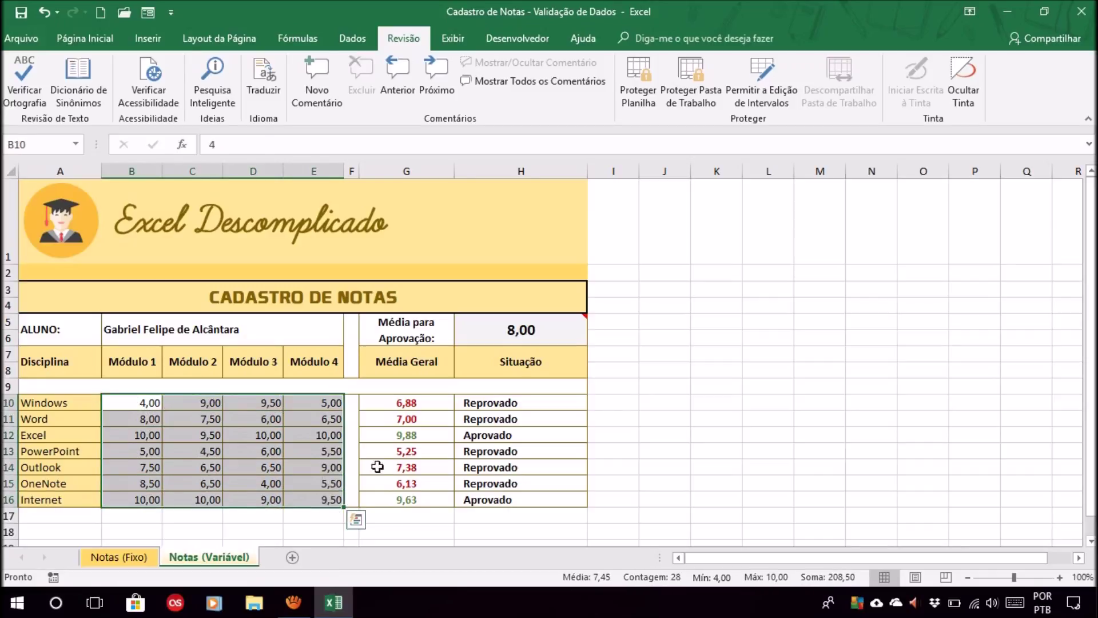
pyautogui.click(354, 39)
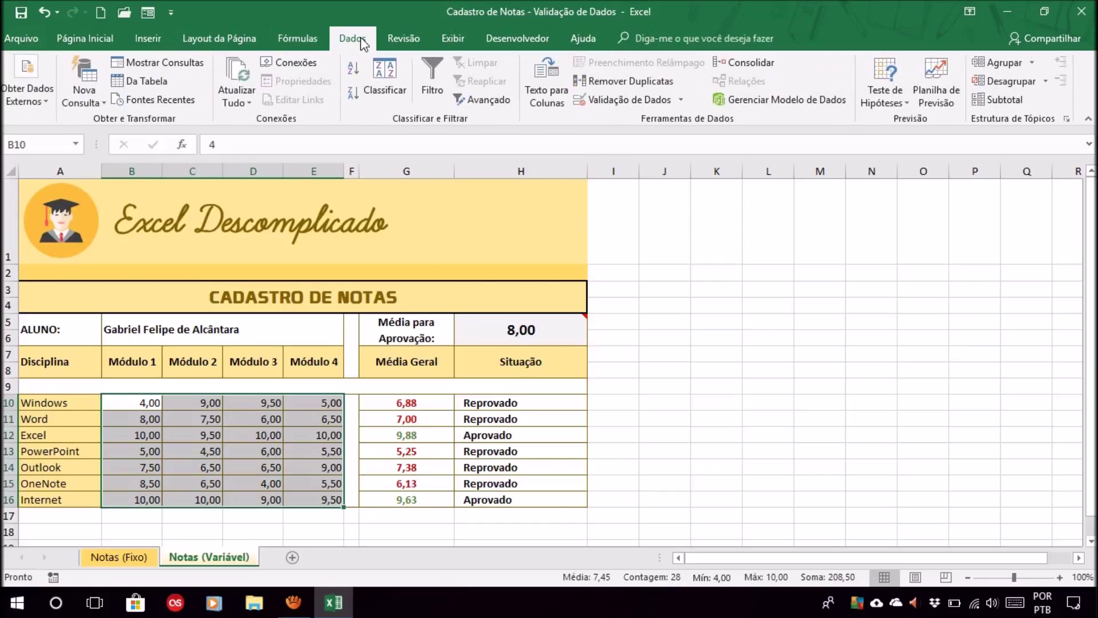
pyautogui.click(635, 99)
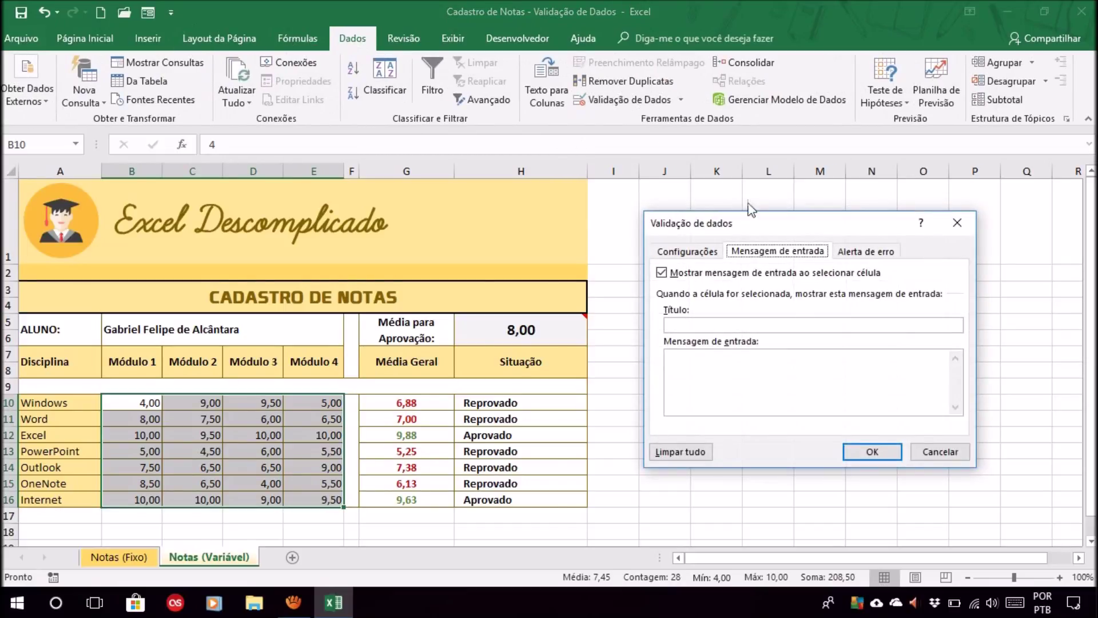
pyautogui.click(864, 251)
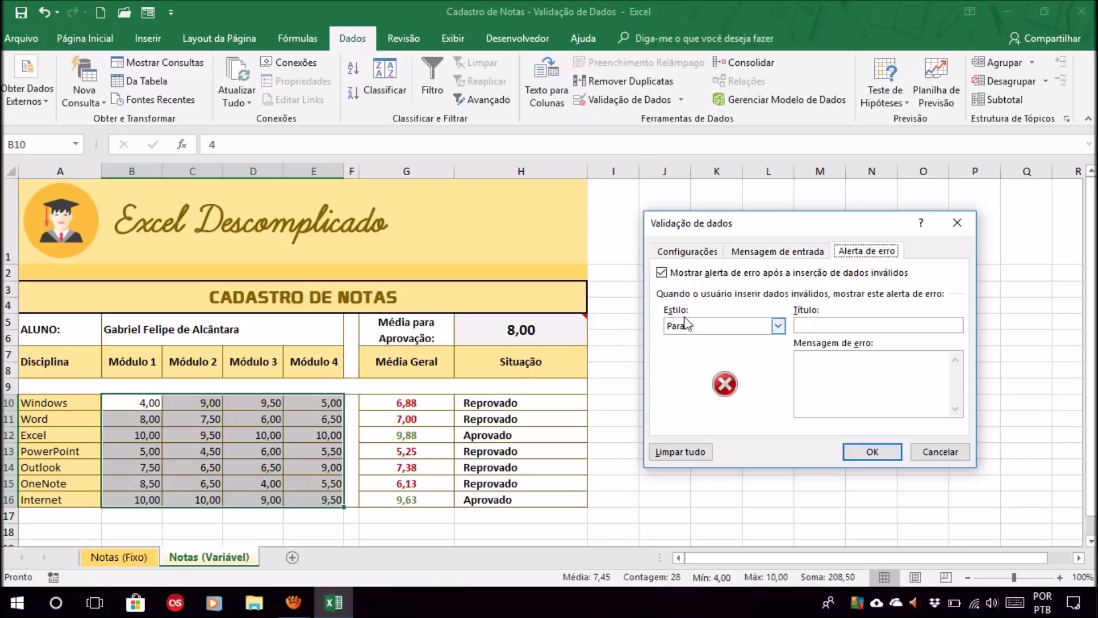
pyautogui.click(838, 329)
pyautogui.write('Dados Inválidos')
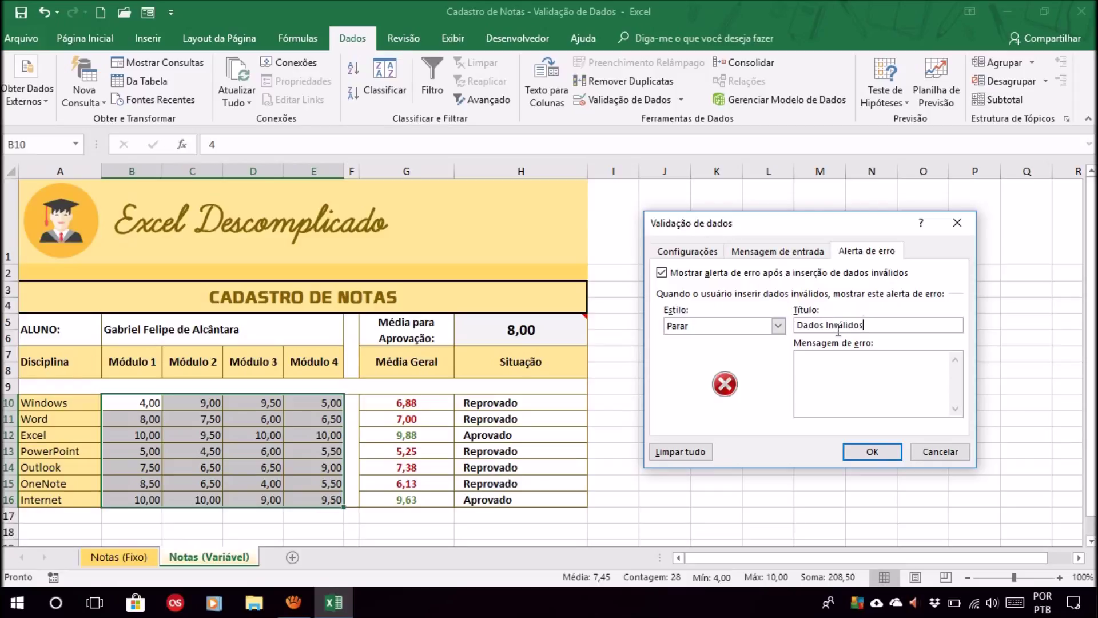
# Set the module grades' error message to "As notas dos alunos só podem estar entre 0 e 10." and apply the validation
pyautogui.click(929, 367)
pyautogui.write('As notas dos s')
pyautogui.press('BackSpace')
pyautogui.write('alunos só podem')
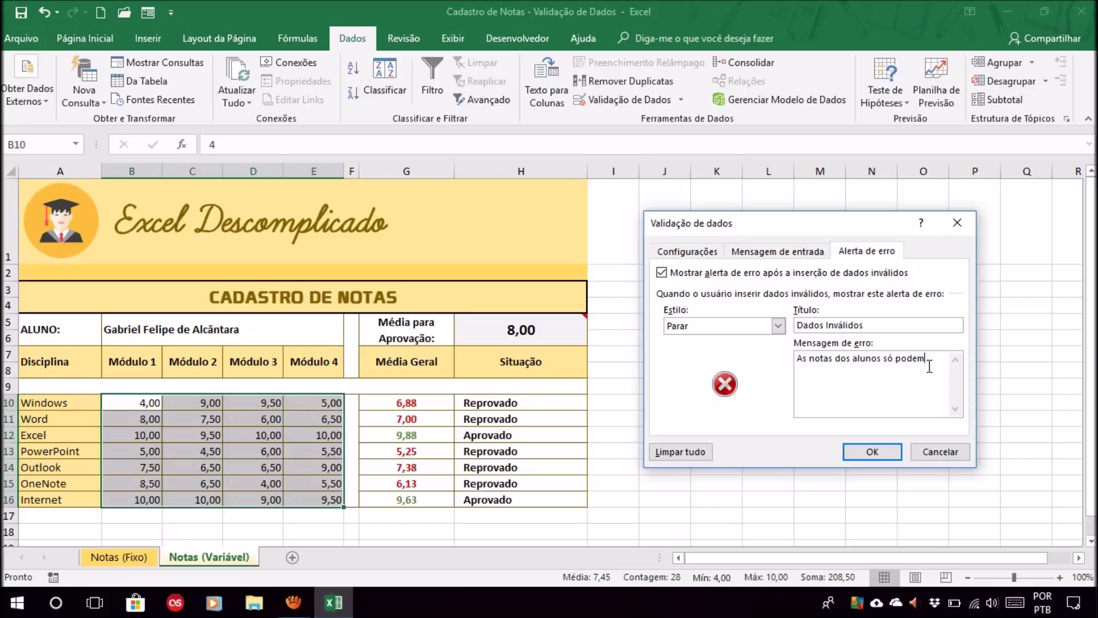
pyautogui.write(' estar entre 0 e 10')
pyautogui.click(872, 451)
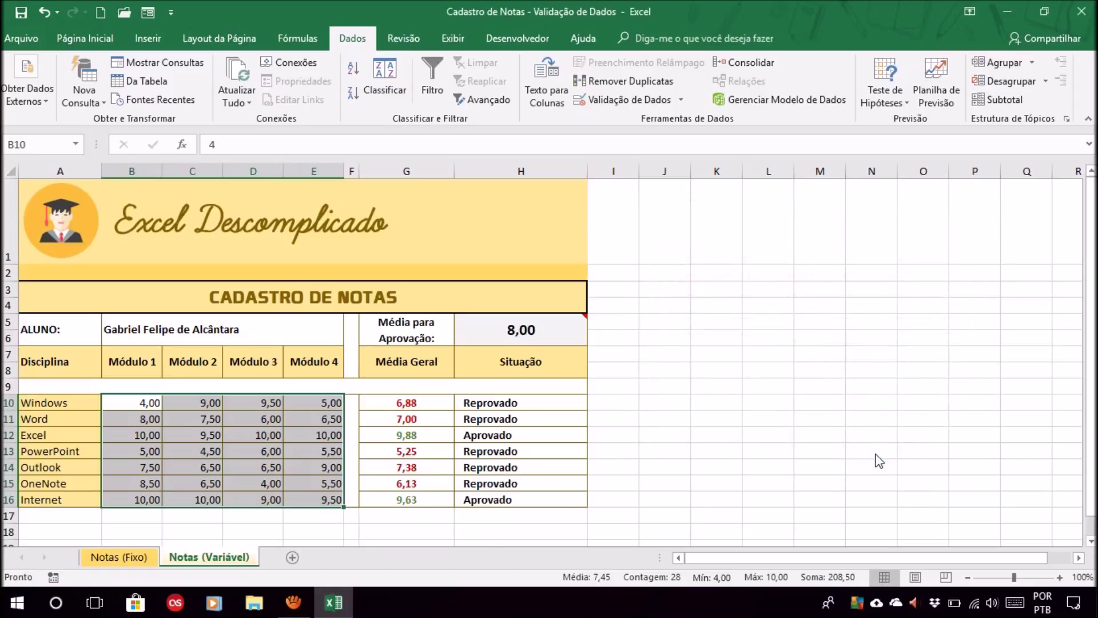
pyautogui.click(768, 434)
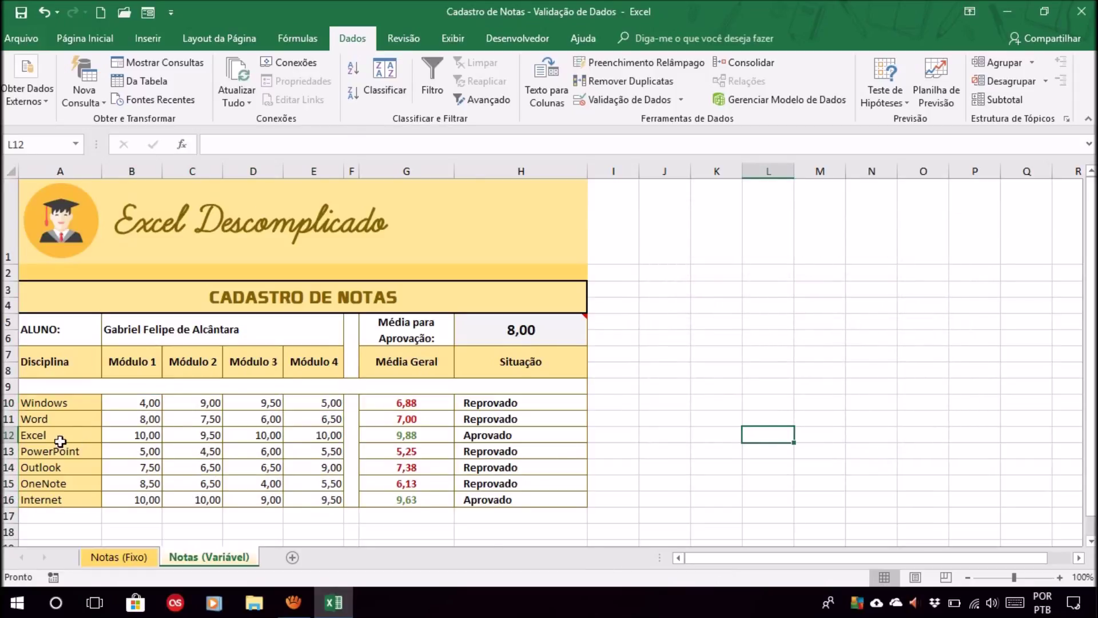
# Change the Windows grade for Módulo 1 in B10 to 7
pyautogui.click(132, 402)
pyautogui.write('7')
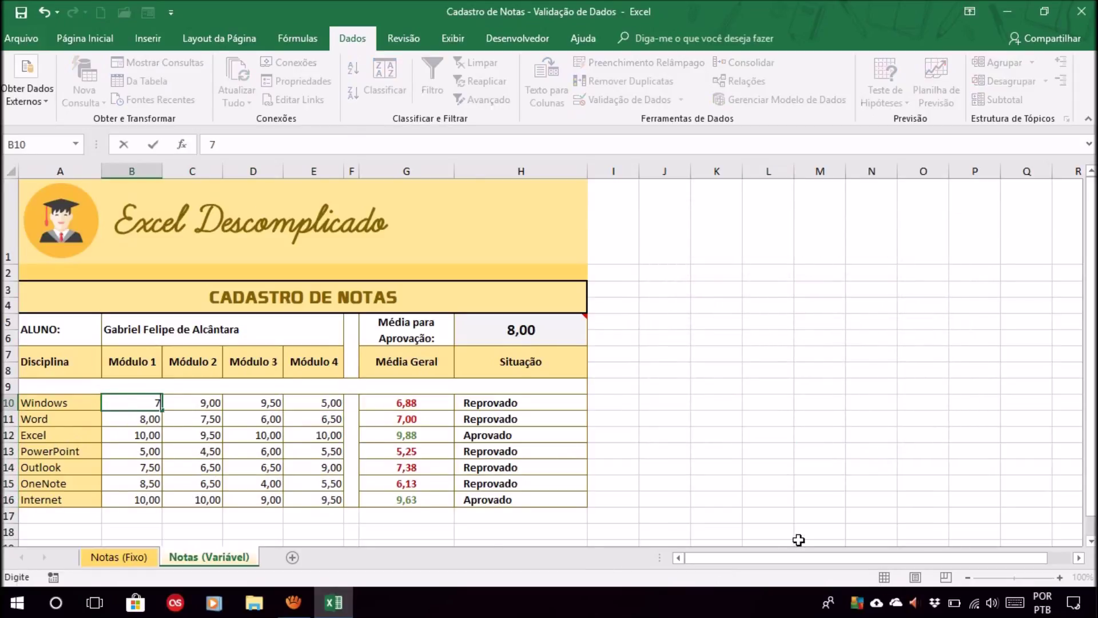
pyautogui.hotkey('ctrl', 'Return')
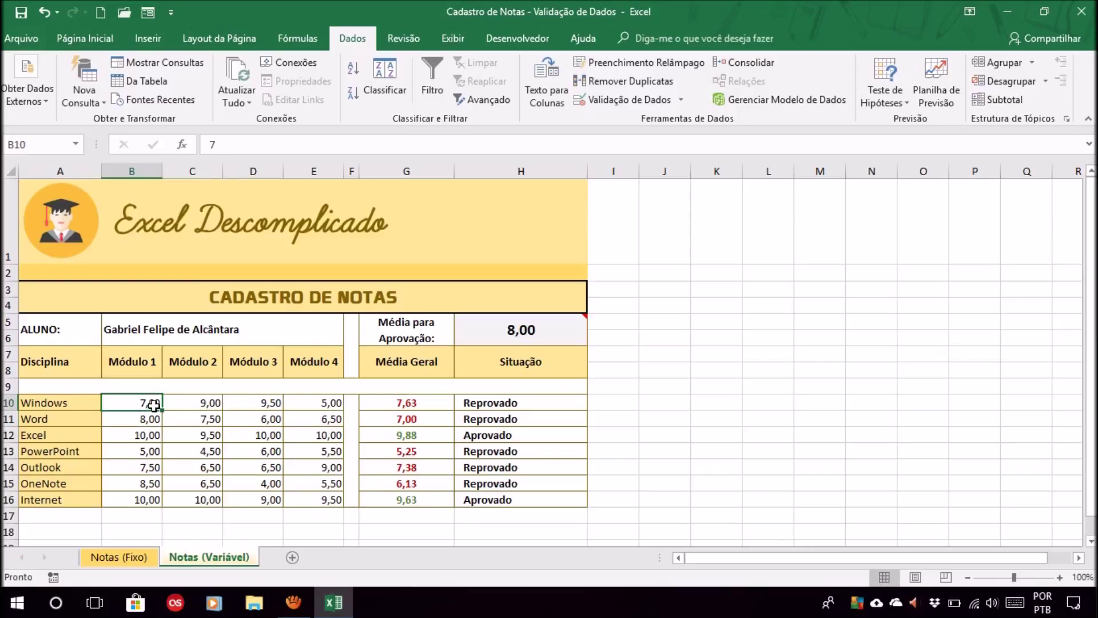
# Test the grade validation by trying to enter 11 in B10, and cancel the entry
pyautogui.write('11')
pyautogui.press('Return')
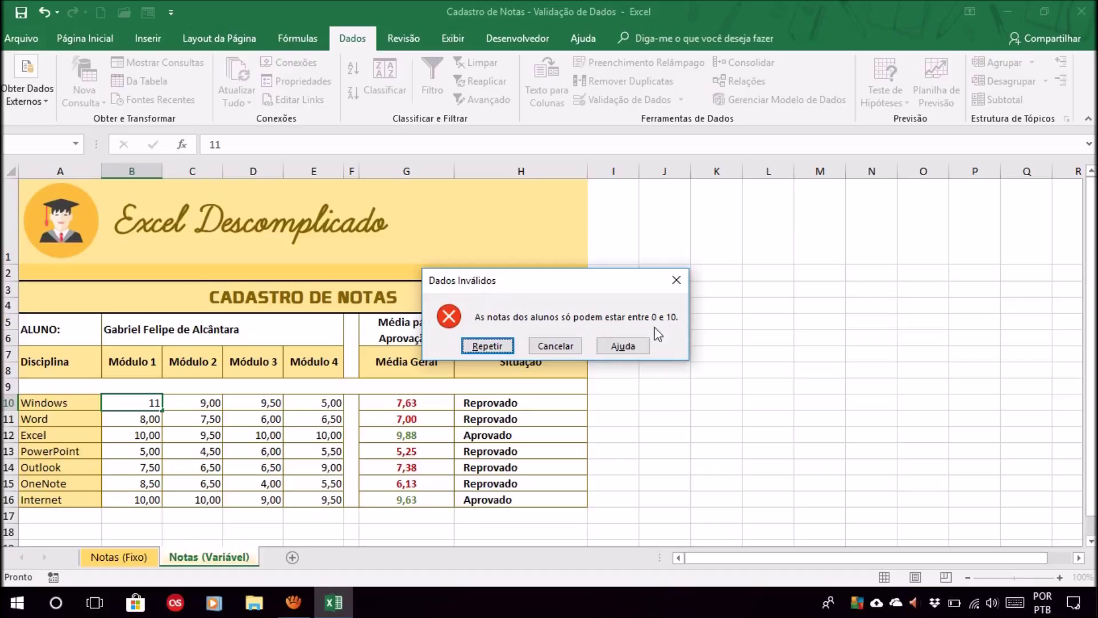
pyautogui.click(566, 347)
pyautogui.click(829, 416)
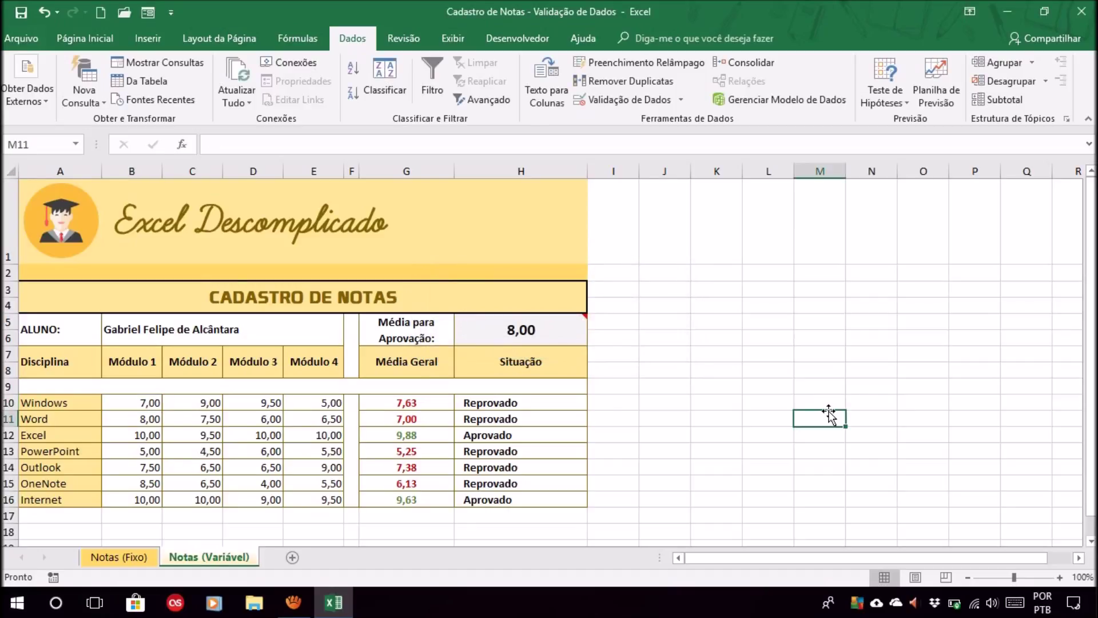
pyautogui.click(738, 405)
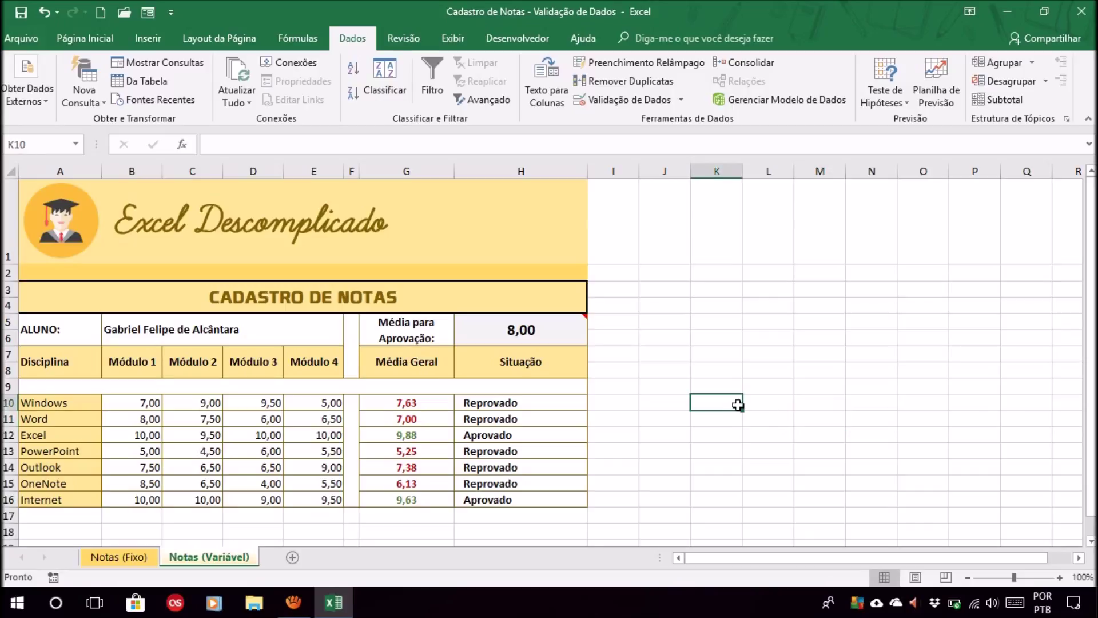
pyautogui.click(706, 461)
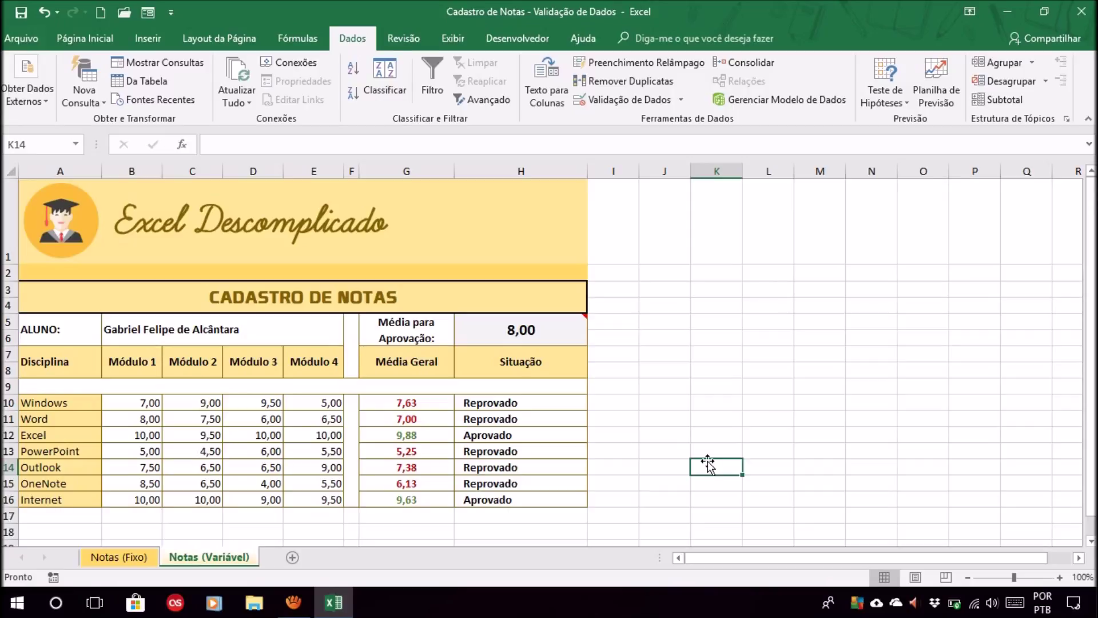
pyautogui.click(741, 446)
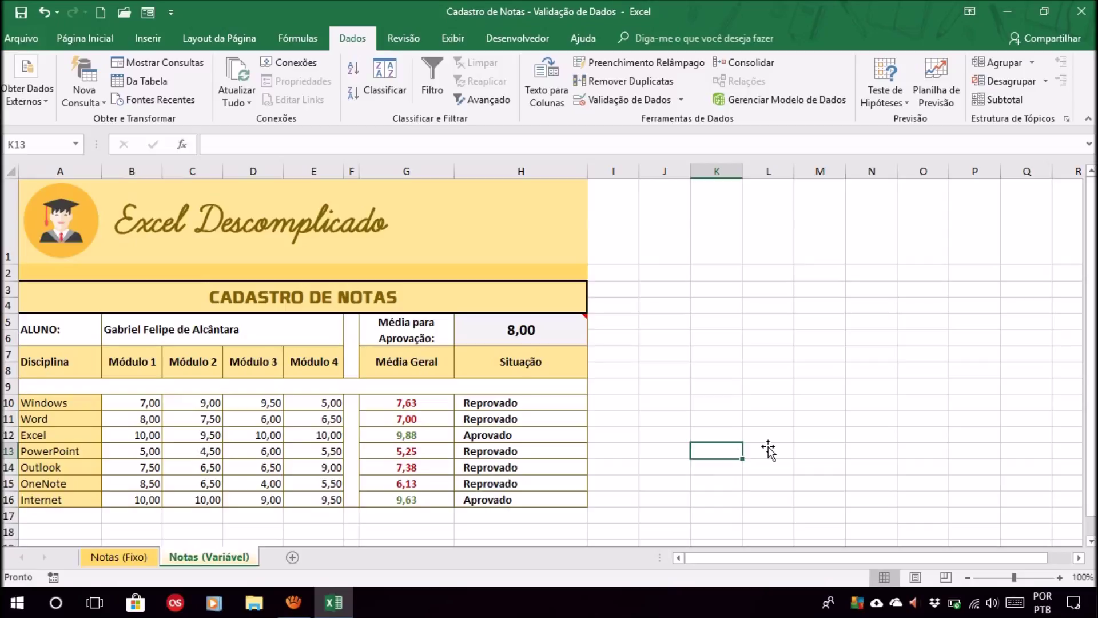